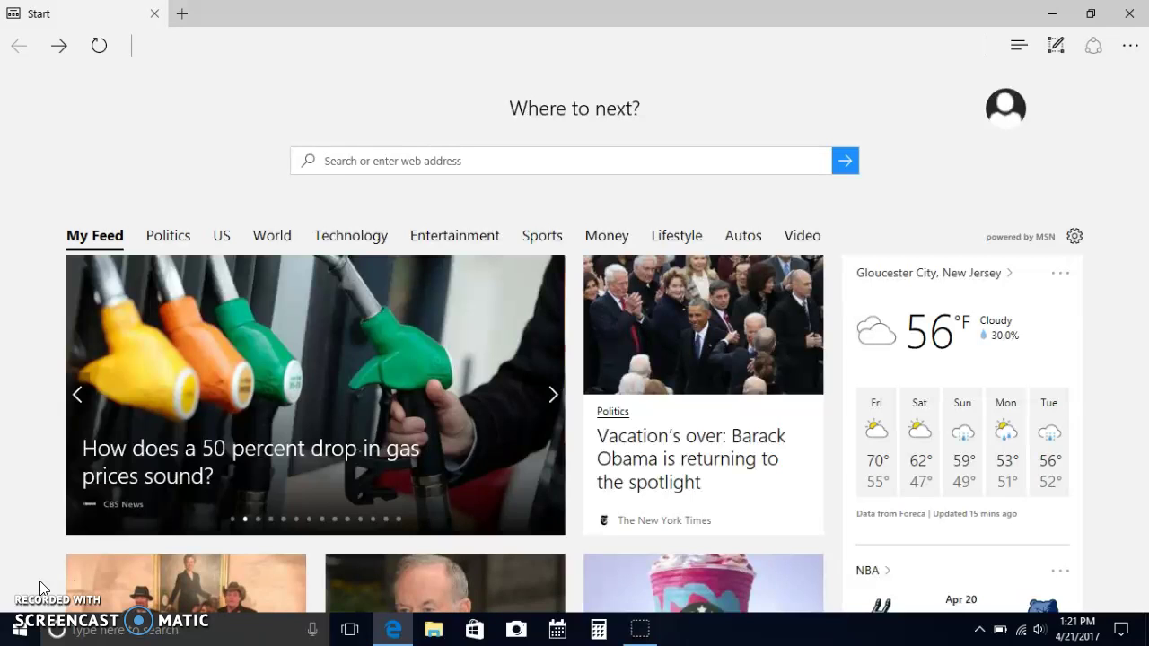
- Go to pixlr.com in Edge and scroll down to the Pixlr Editor launch option
key("ctrl+l")
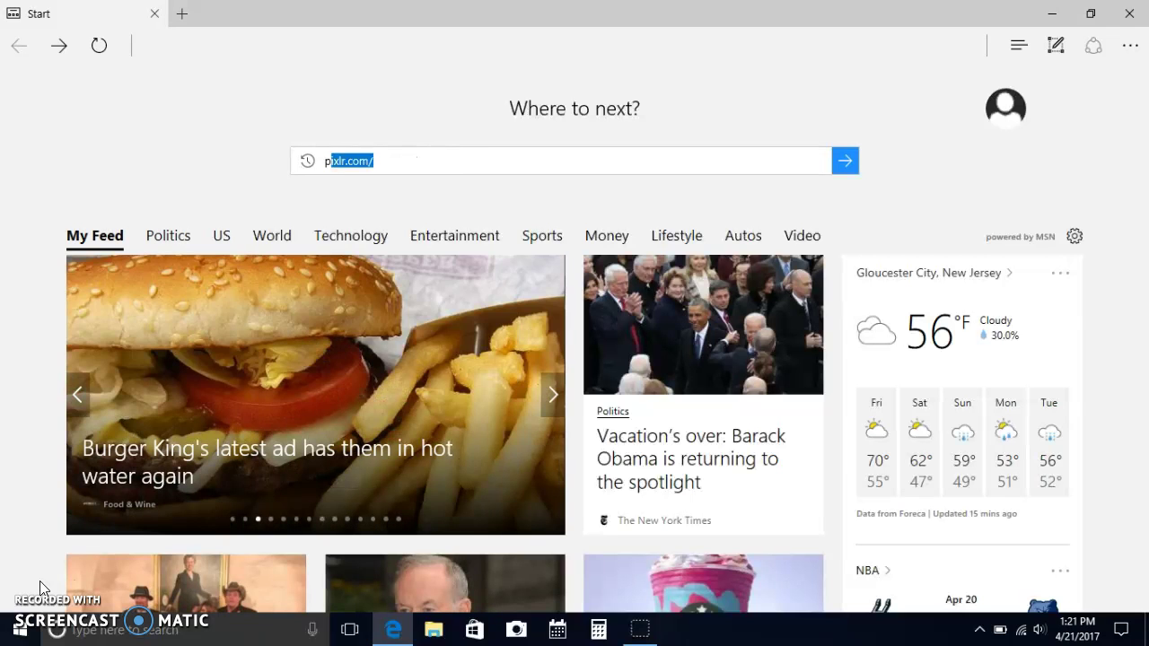
type("piz")
key("BackSpace")
type("x")
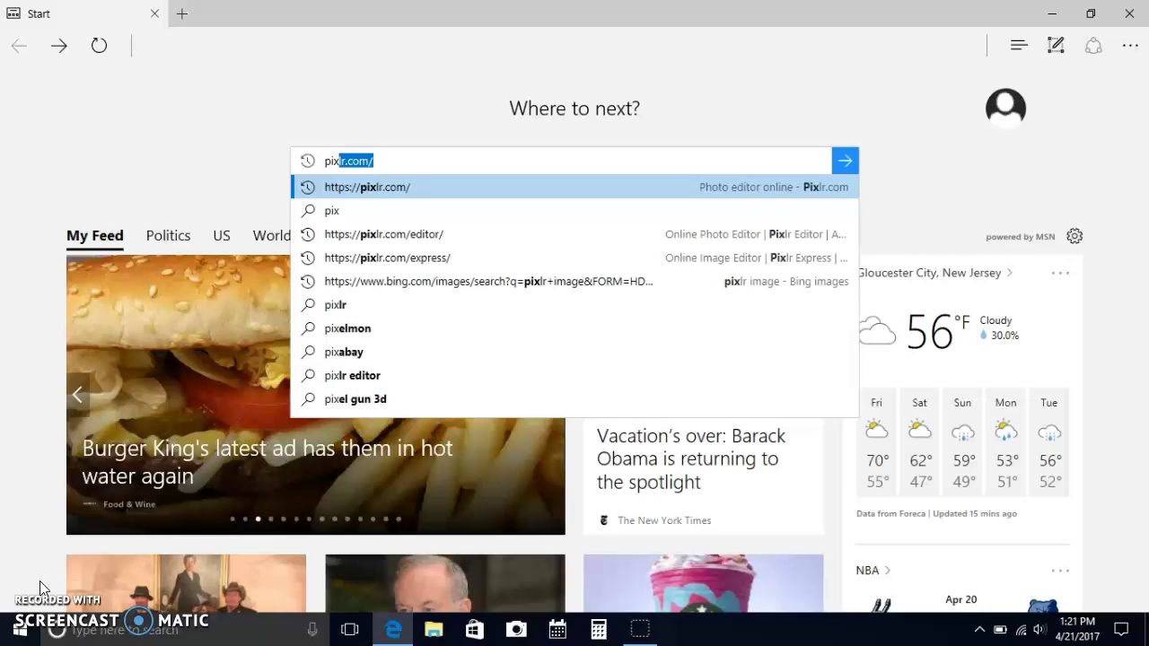
key("Return")
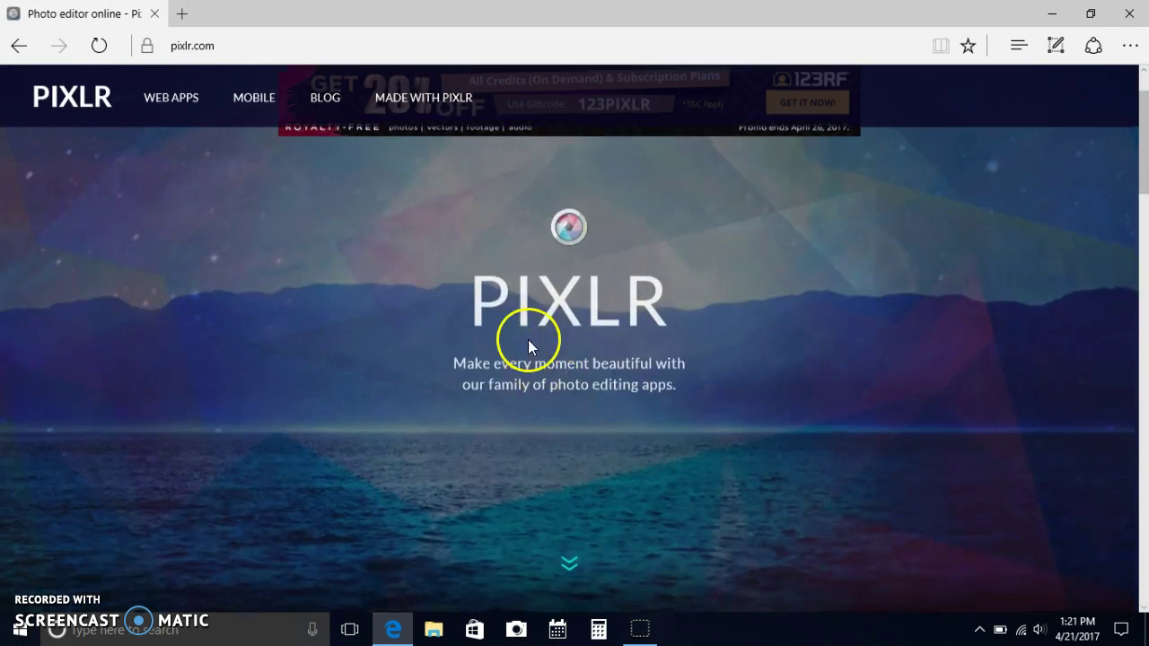
scroll(557, 532, "down", 1)
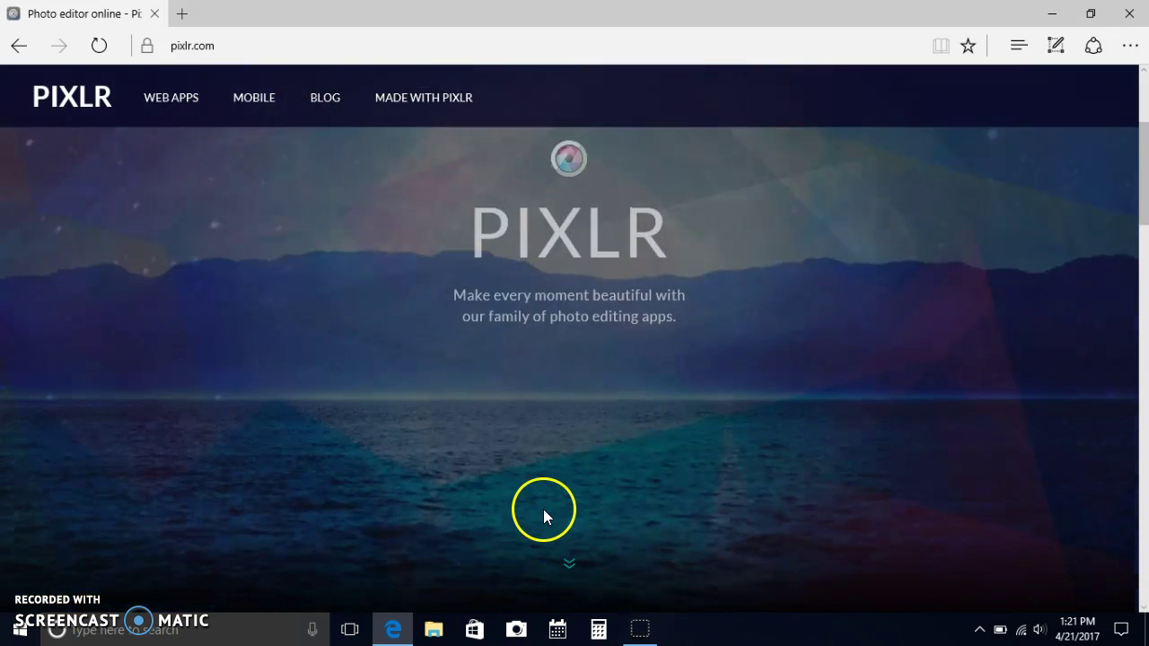
scroll(544, 516, "down", 5)
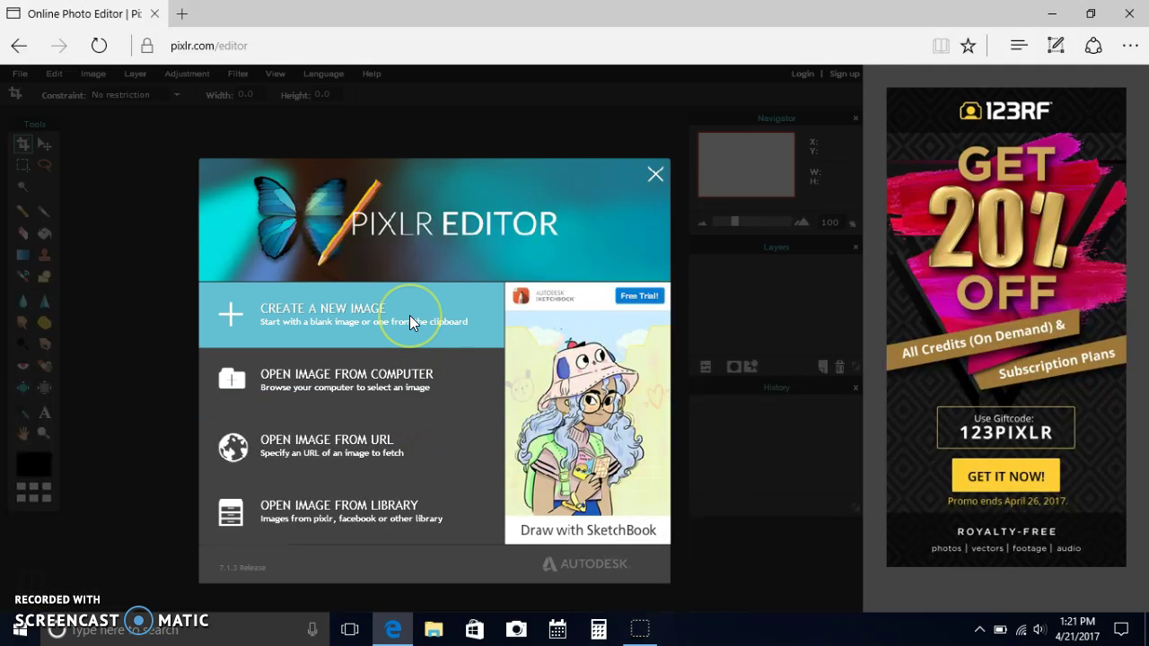
- Create a blank image named 'hehehdugv' using the Movie 720p preset (1280x720)
left_click(409, 316)
left_click(409, 316)
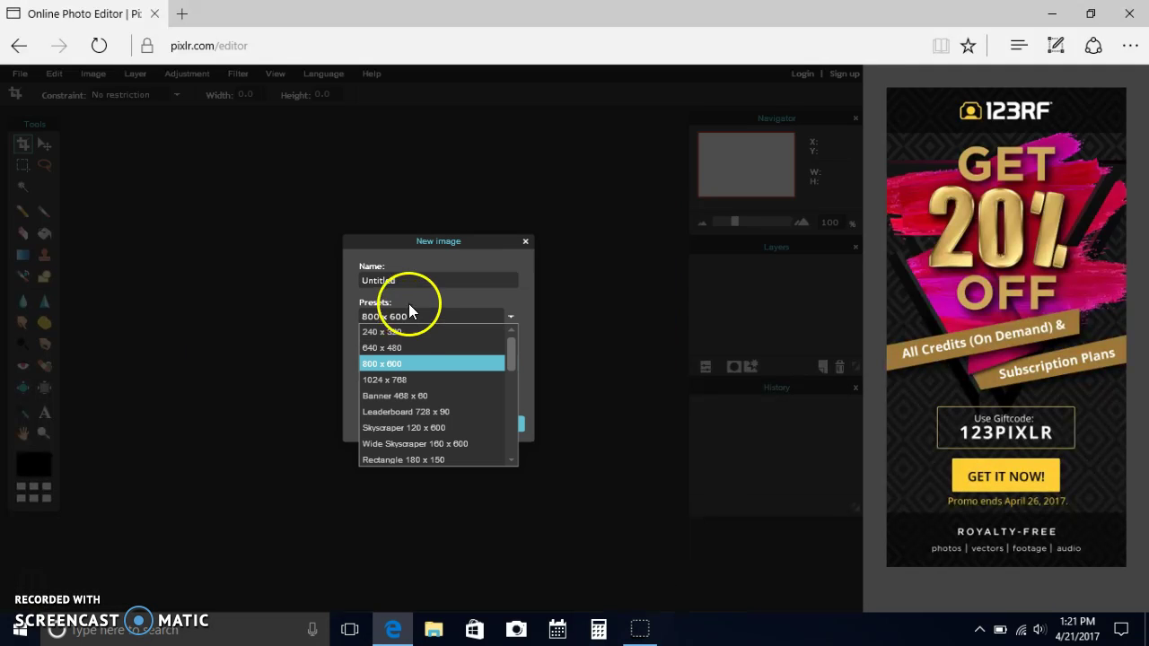
left_click(414, 287)
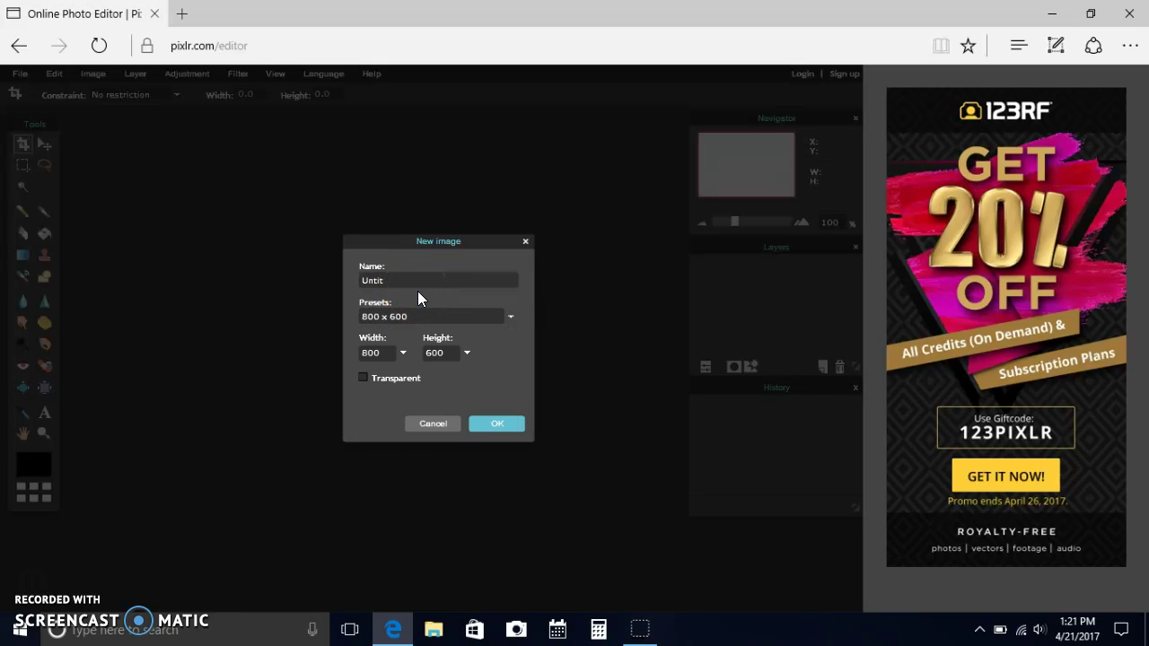
key("BackSpace")
key("BackSpace")
key("BackSpace")
key("BackSpace")
key("BackSpace")
type("heheh")
left_click(416, 316)
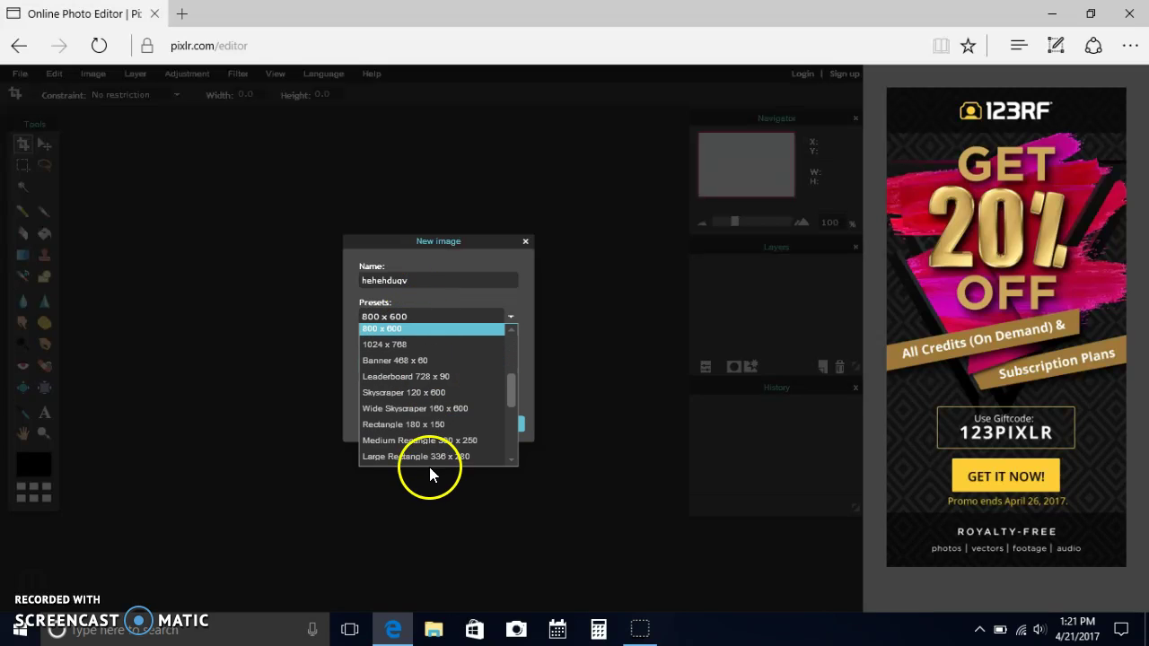
scroll(431, 453, "down", 2)
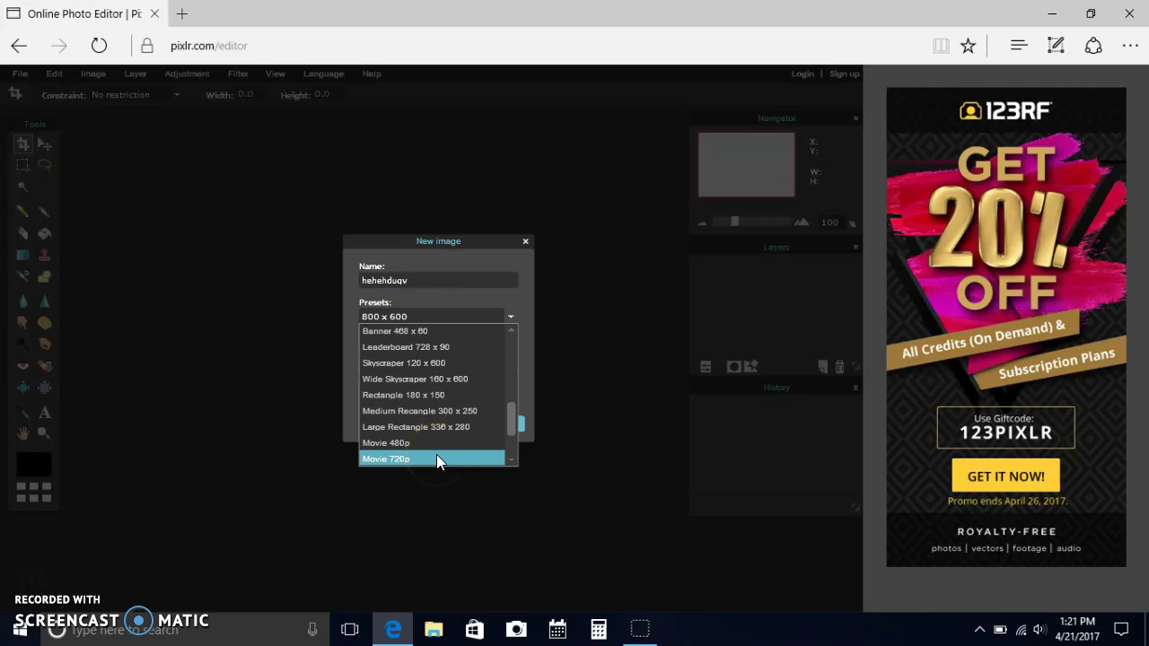
left_click(437, 454)
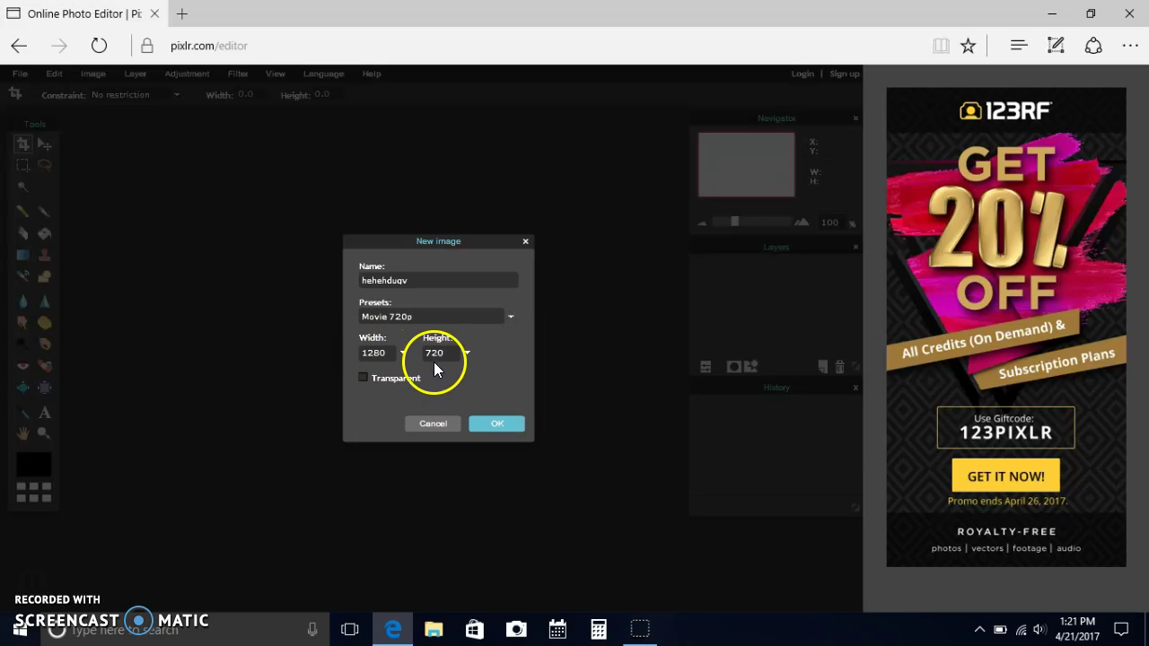
left_click(485, 424)
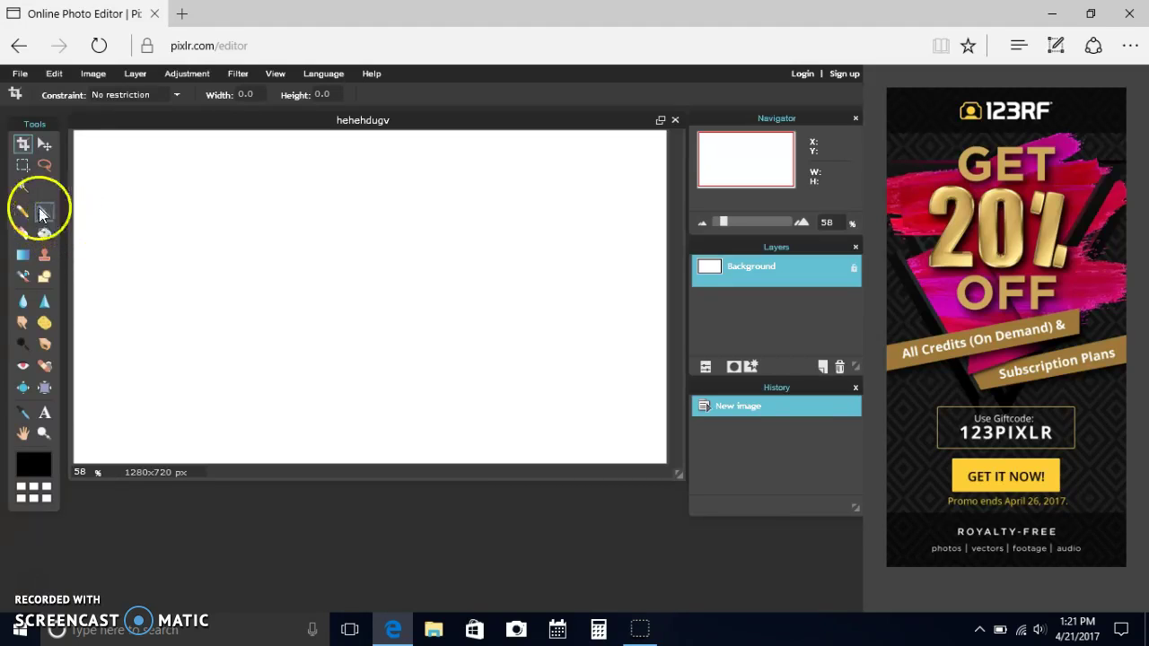
- Select the Paint Bucket tool and keep black as the fill colour
left_click(45, 235)
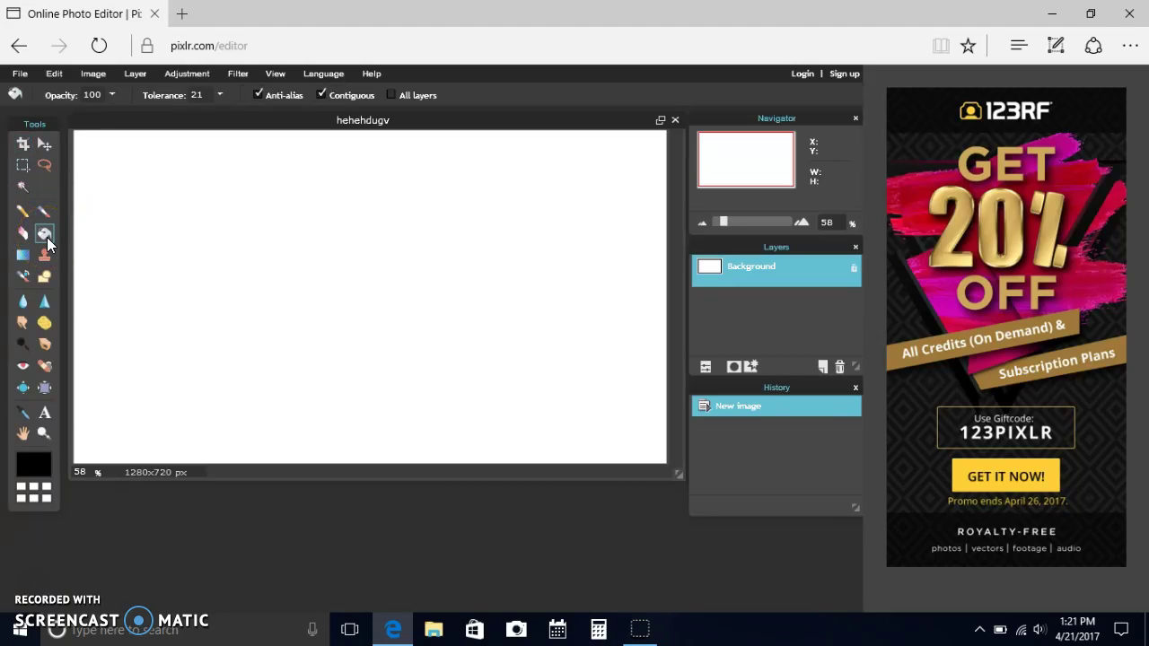
left_click(35, 464)
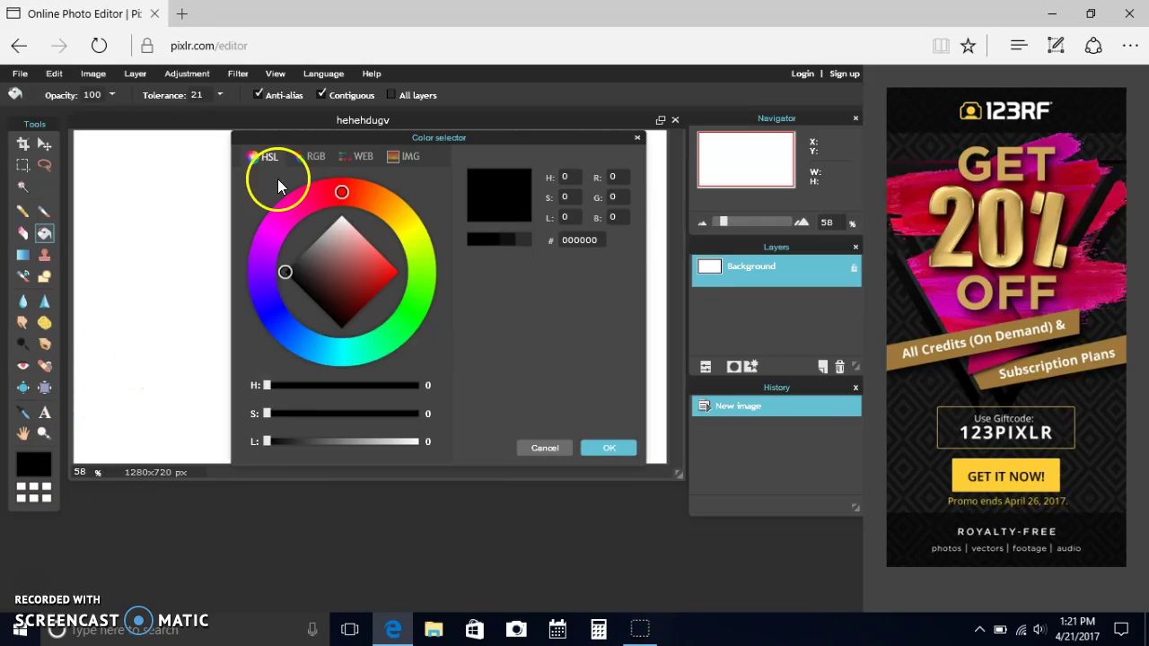
left_click(637, 139)
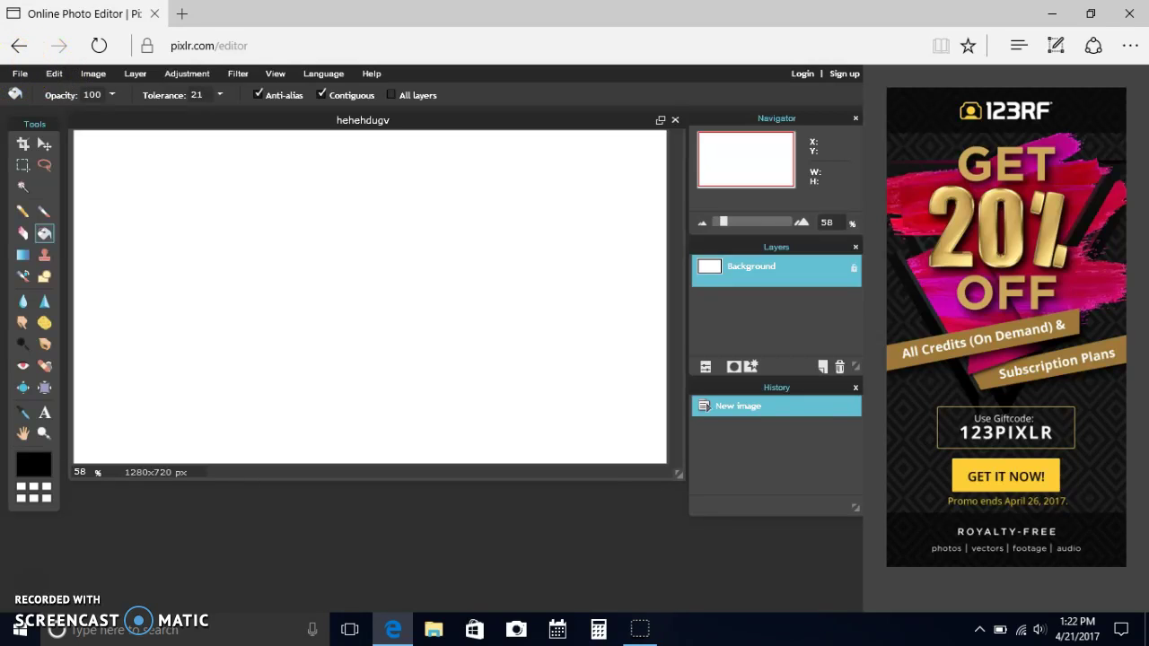
left_click(11, 76)
left_click(39, 107)
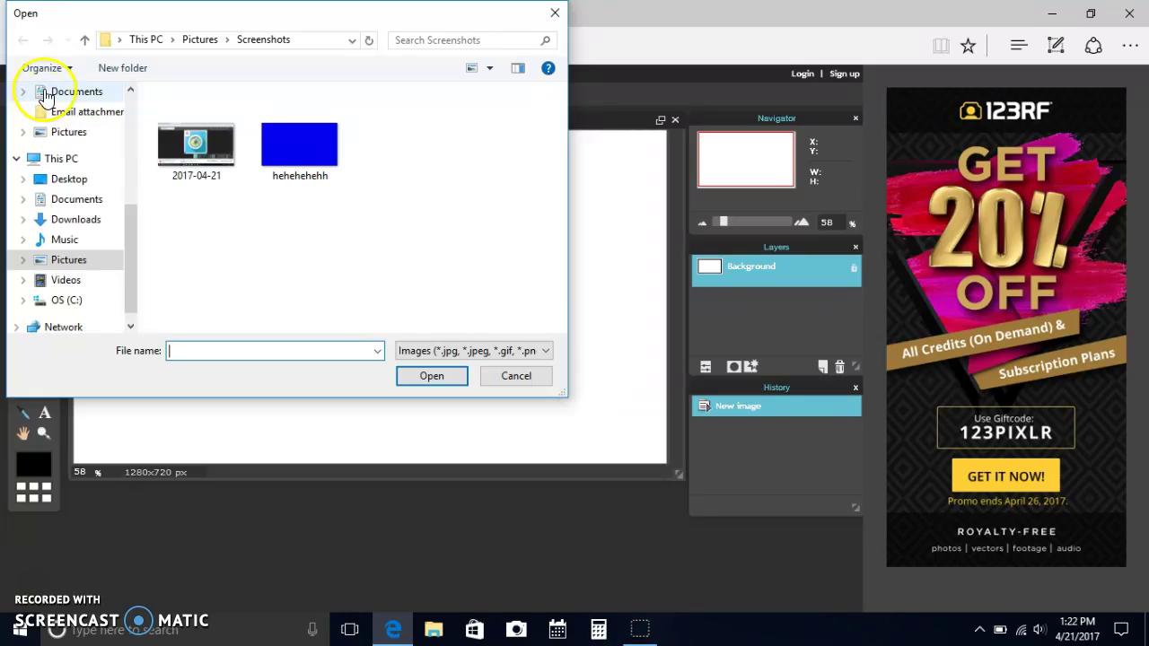
left_click(199, 160)
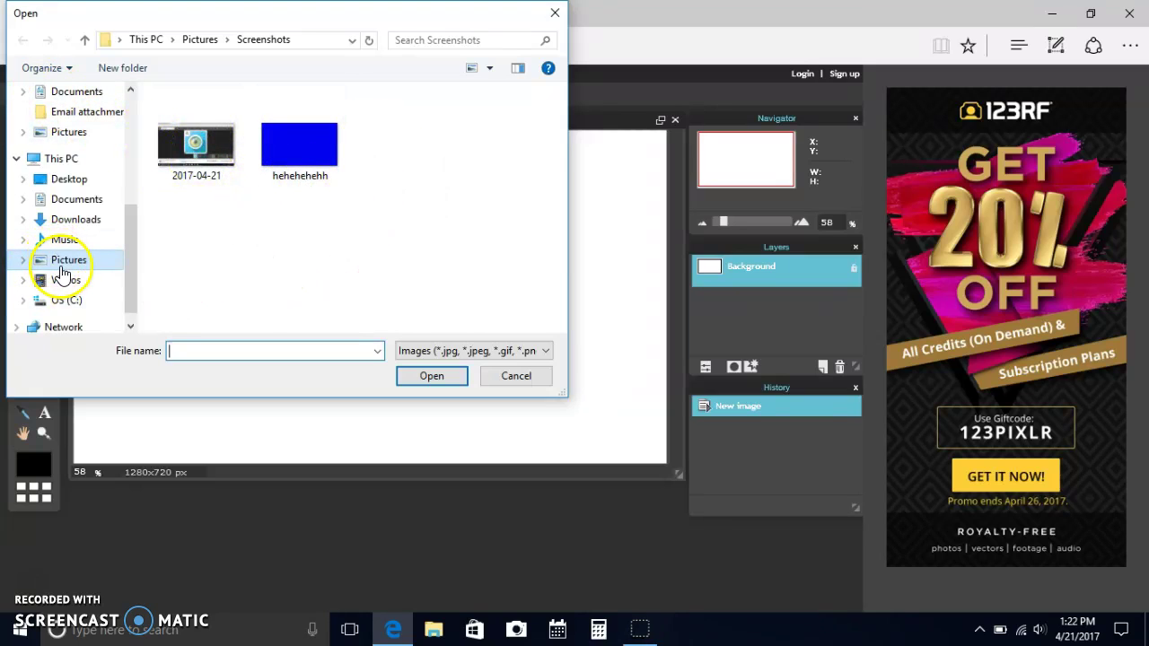
left_click(66, 262)
left_click(555, 13)
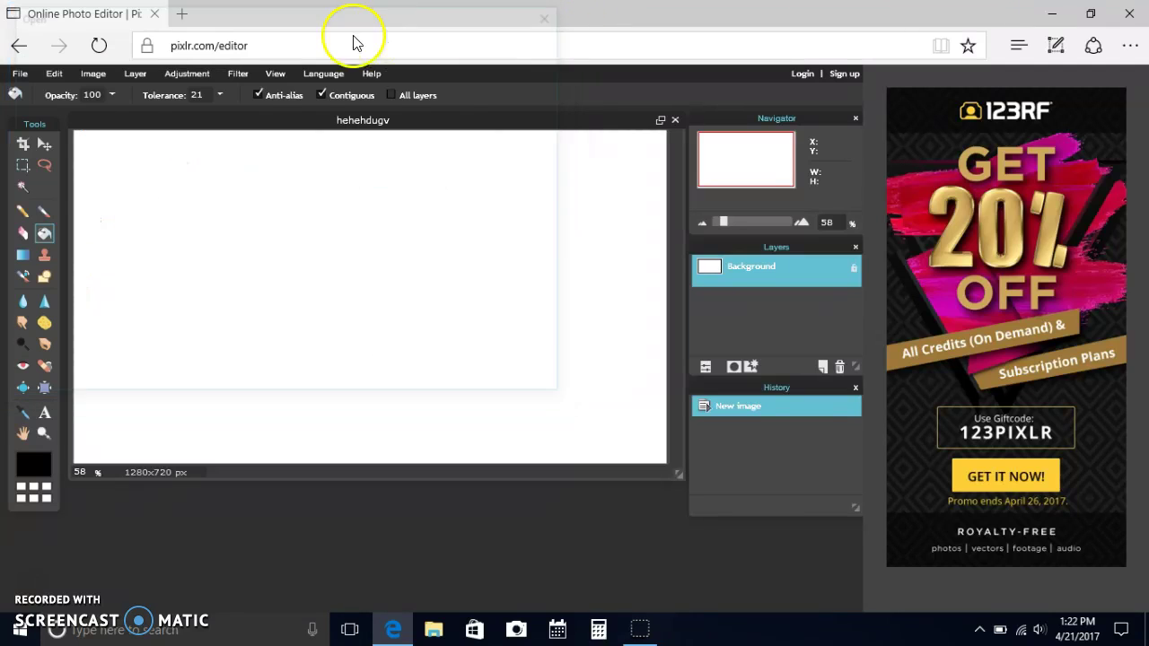
- Search Bing Images for 'jc3' in a new tab
left_click(182, 16)
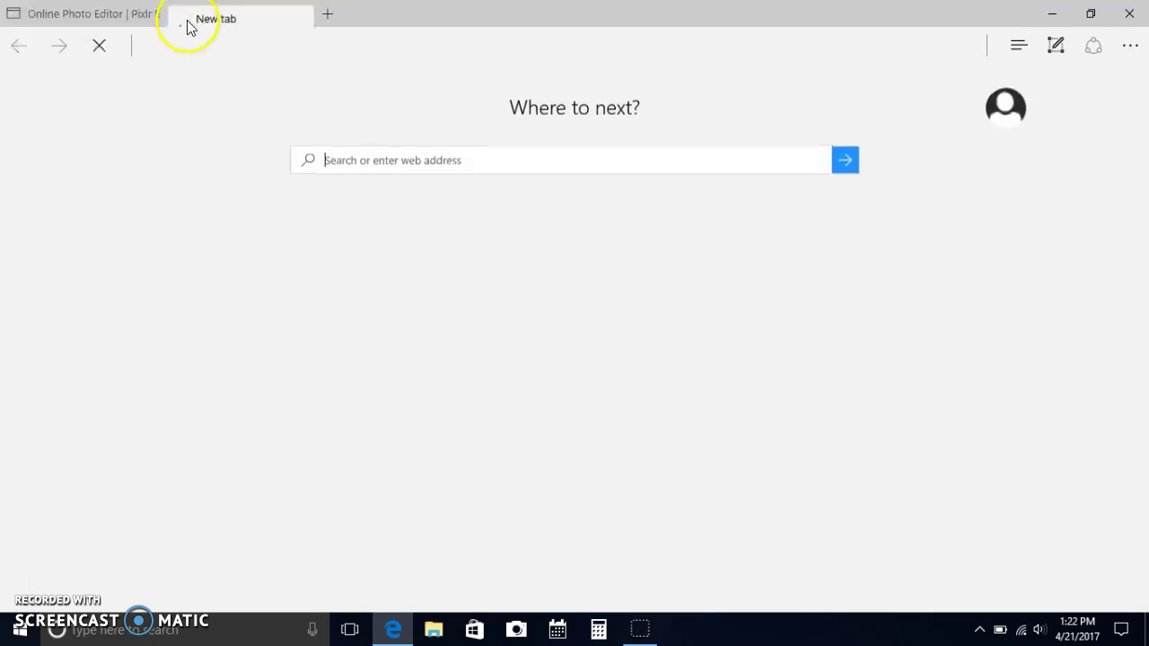
type("jc3")
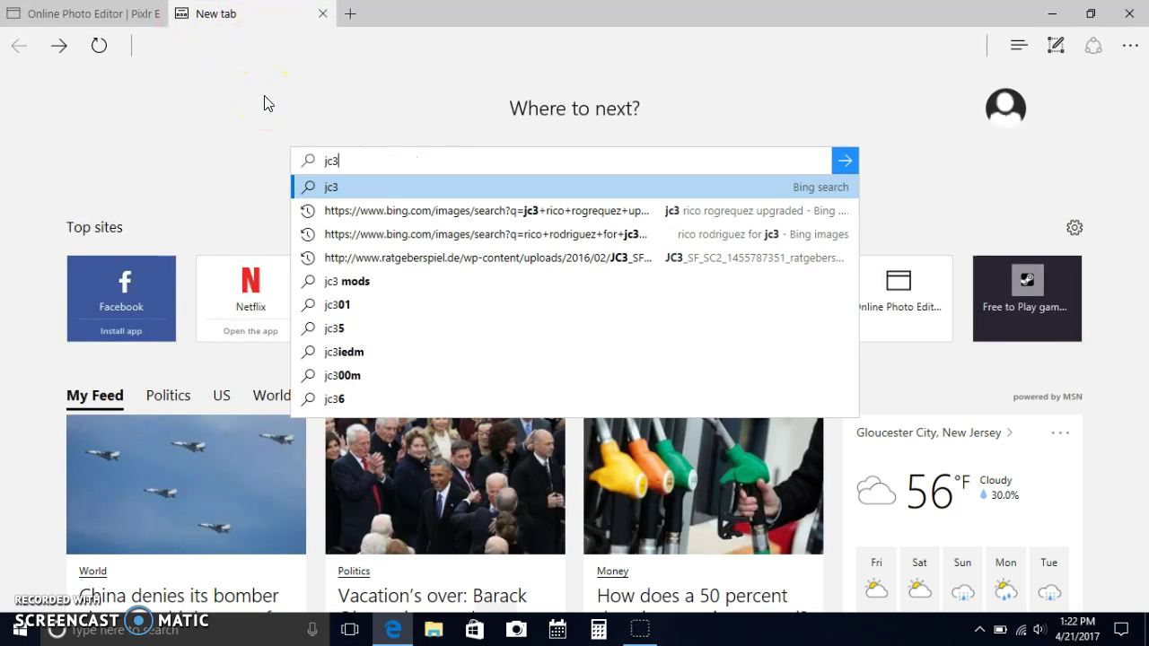
key("Return")
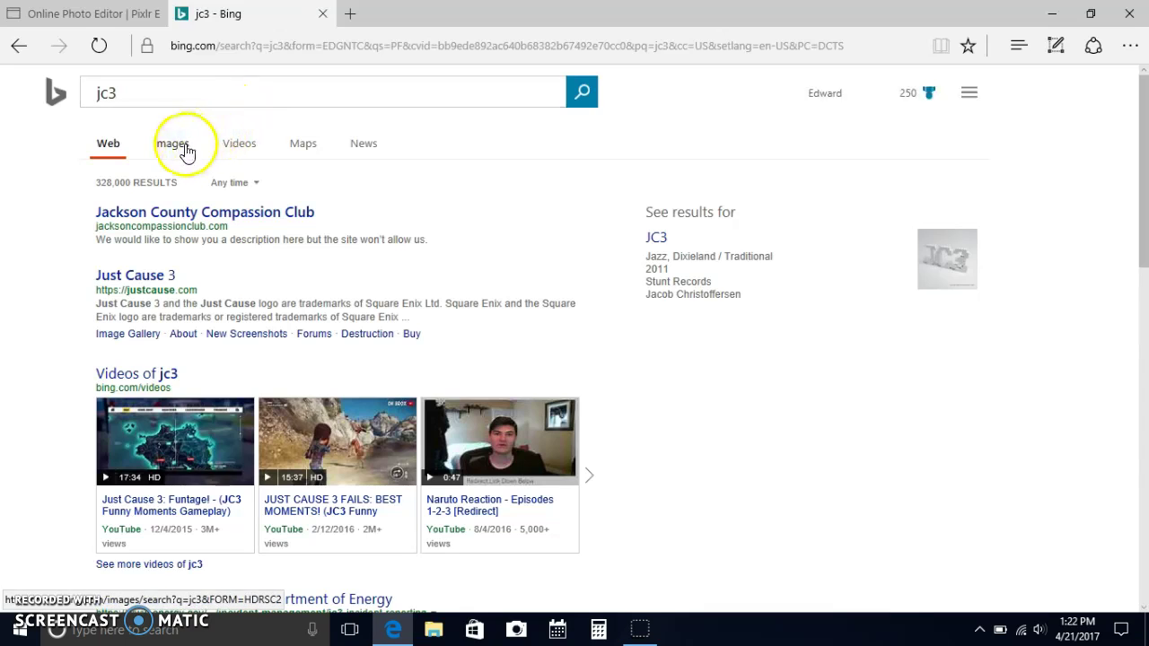
left_click(184, 148)
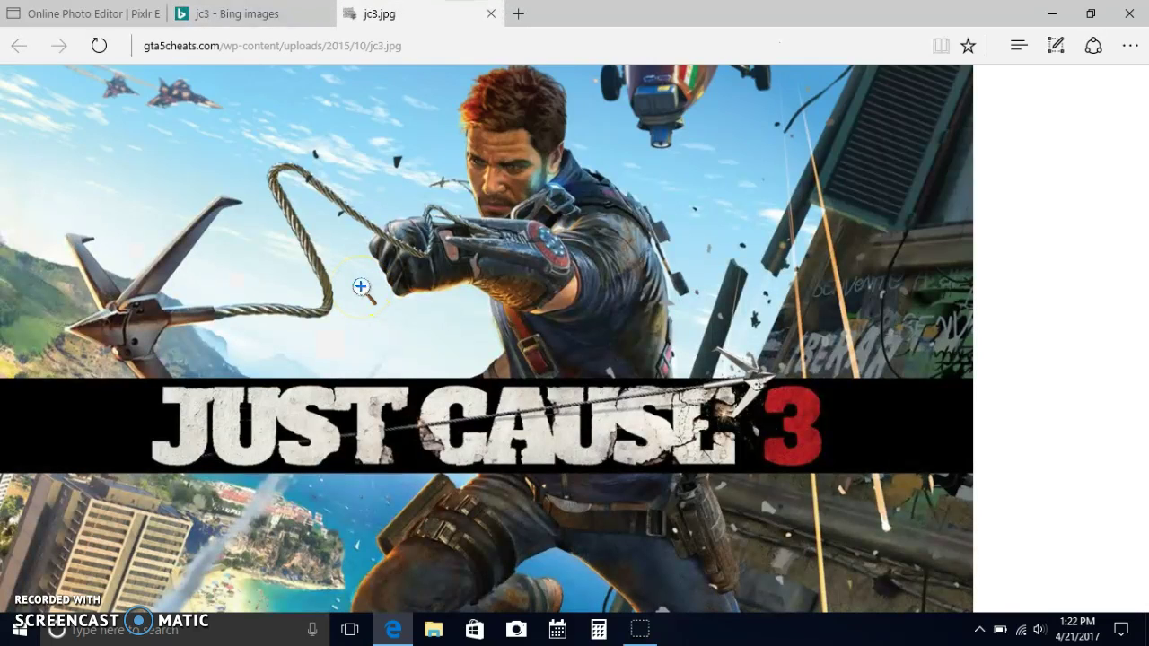
- Screenshot the full-size Just Cause 3 image, then close the jc3.jpg and Bing tabs
scroll(1090, 249, "up", 1, "ctrl")
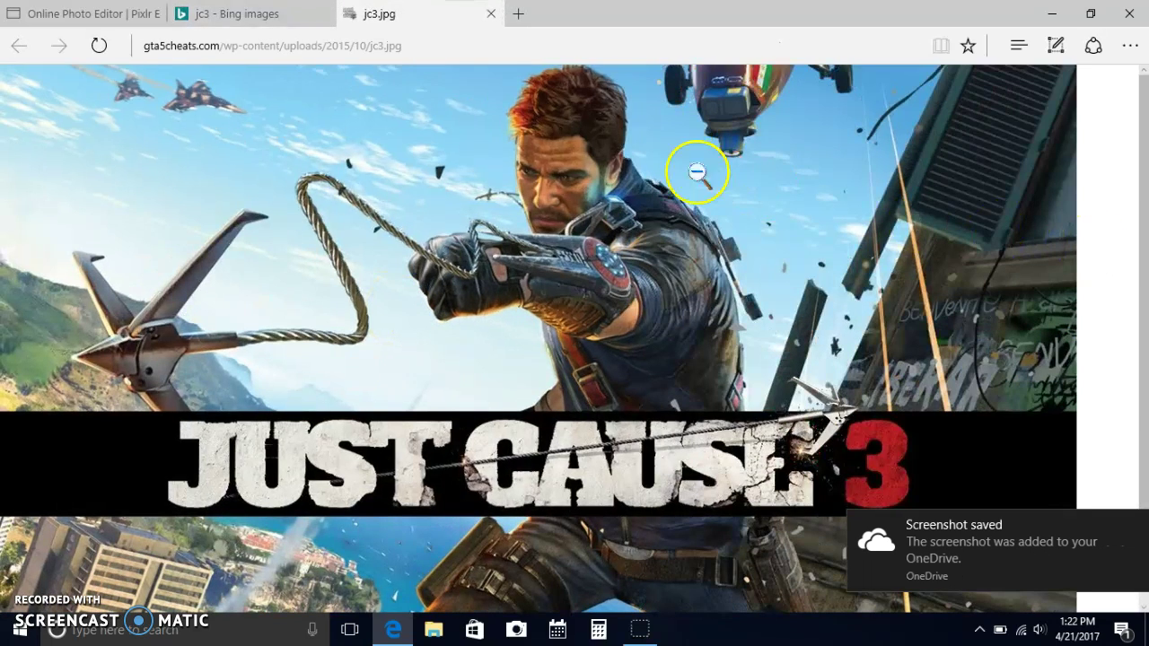
left_click(491, 14)
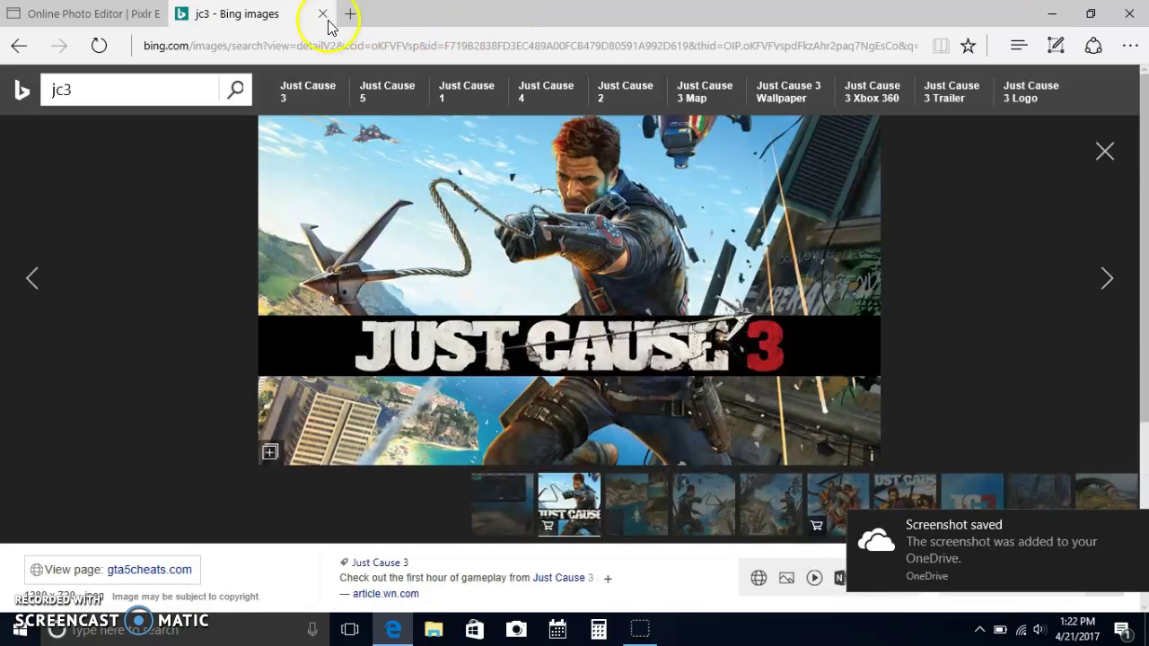
left_click(323, 14)
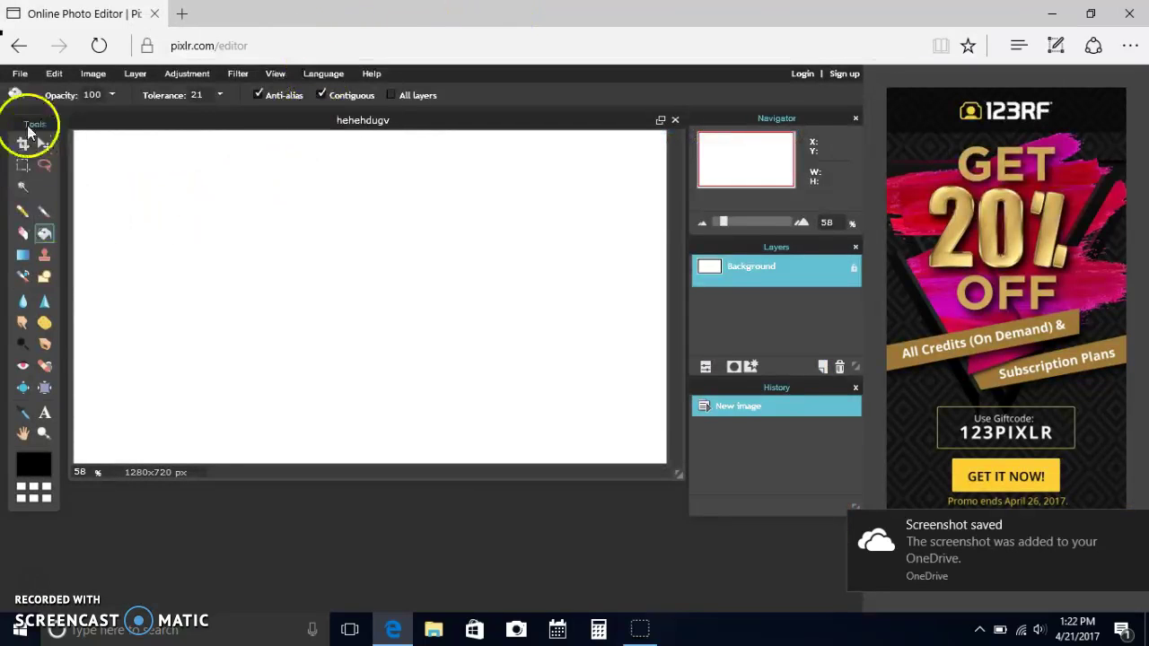
- Open the 2017-04-21 (1) screenshot in Pixlr Editor
left_click(22, 74)
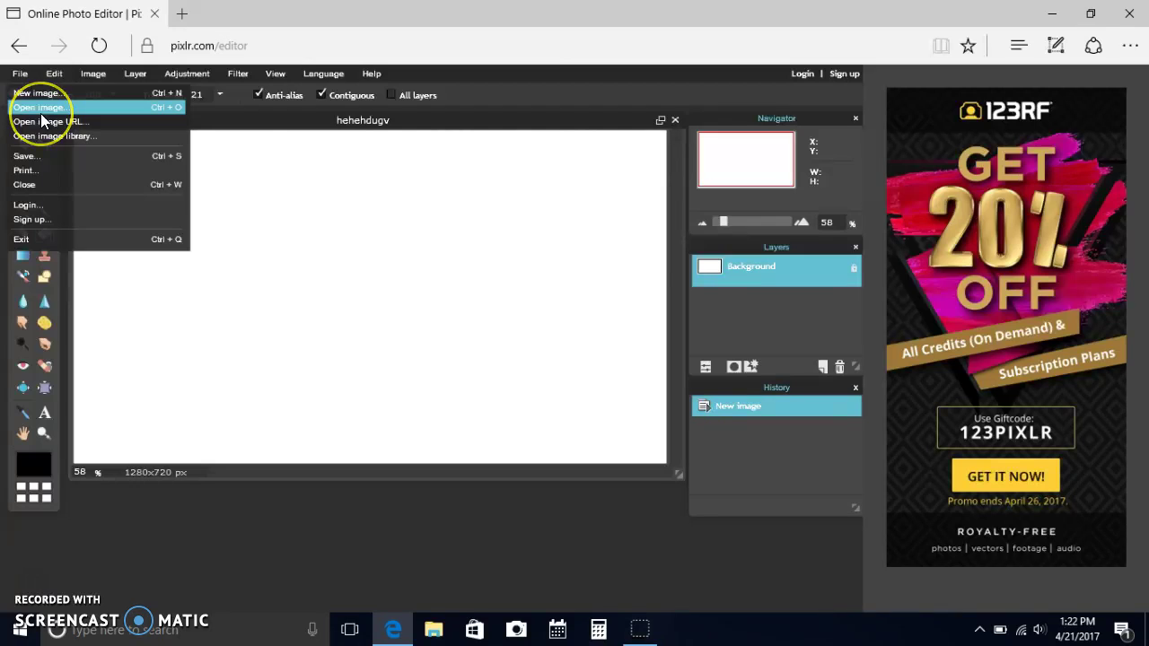
left_click(40, 110)
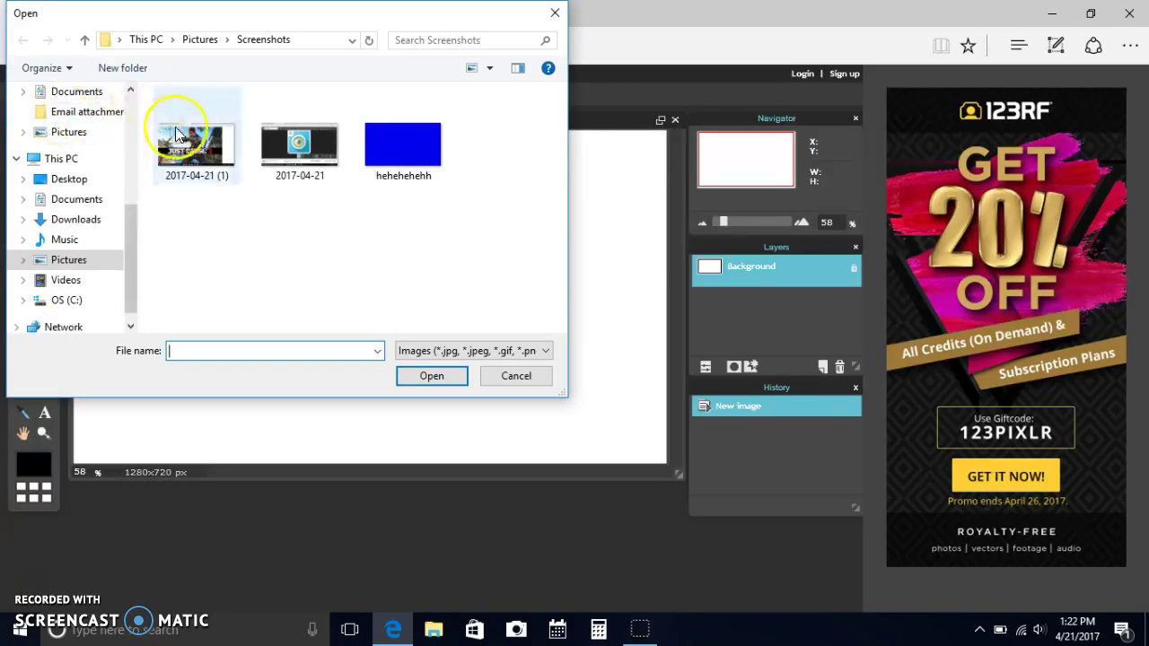
double_click(176, 135)
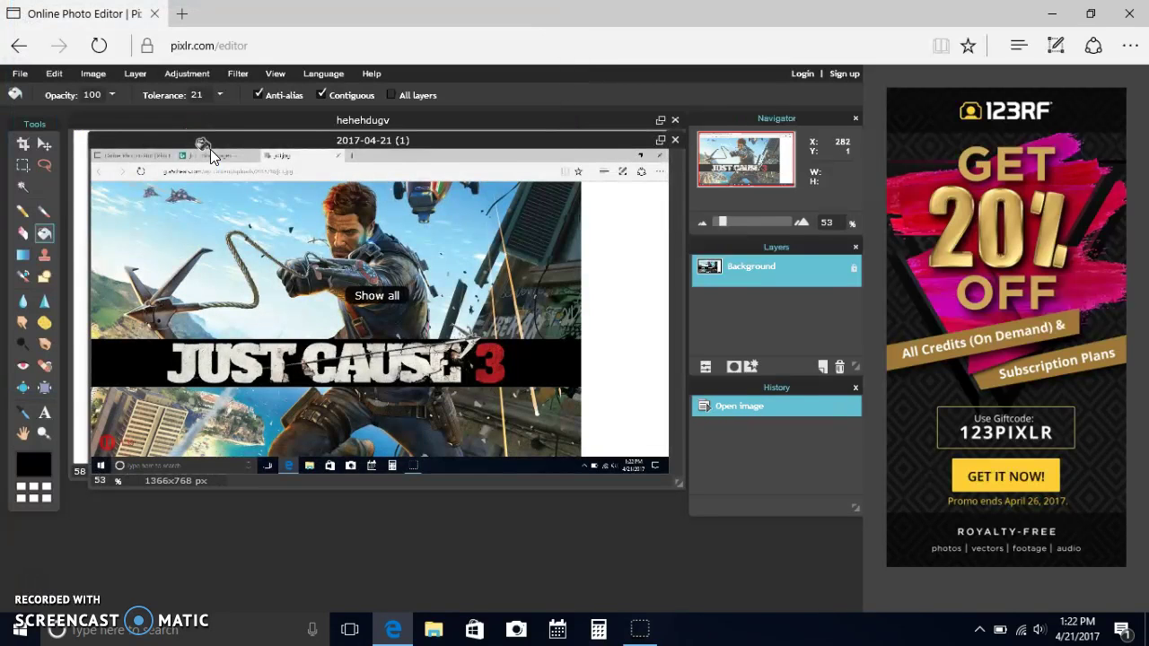
- Crop the screenshot to the 1128x642 Just Cause 3 artwork and close the hehehdugv window
left_click(24, 145)
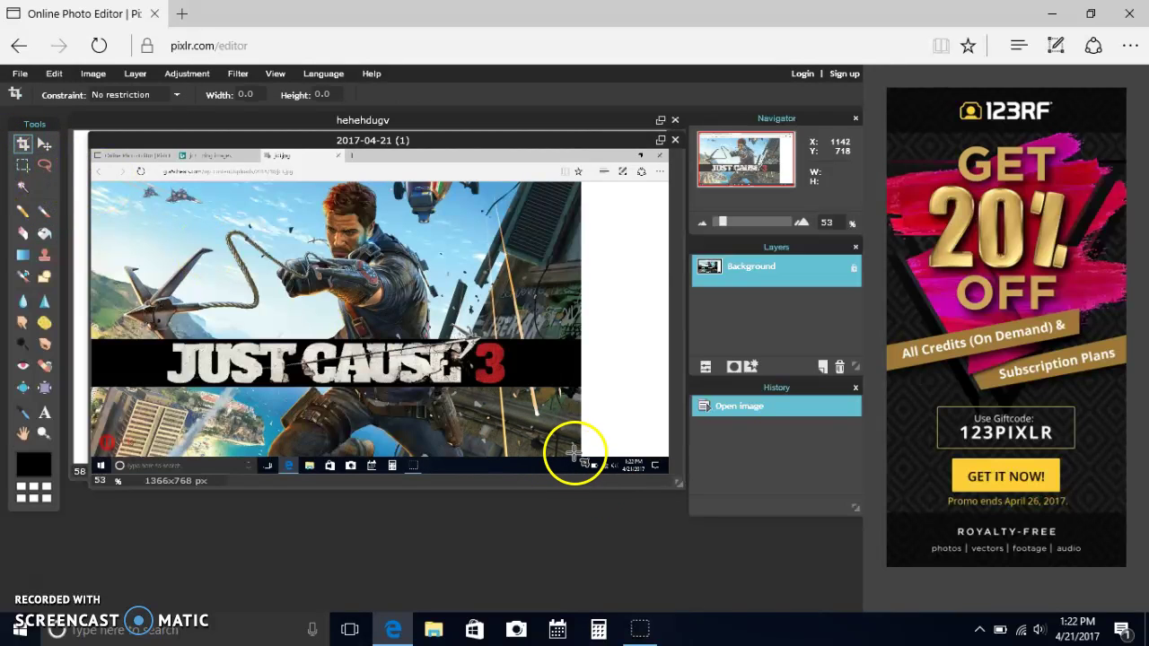
left_click_drag(572, 452, 98, 182)
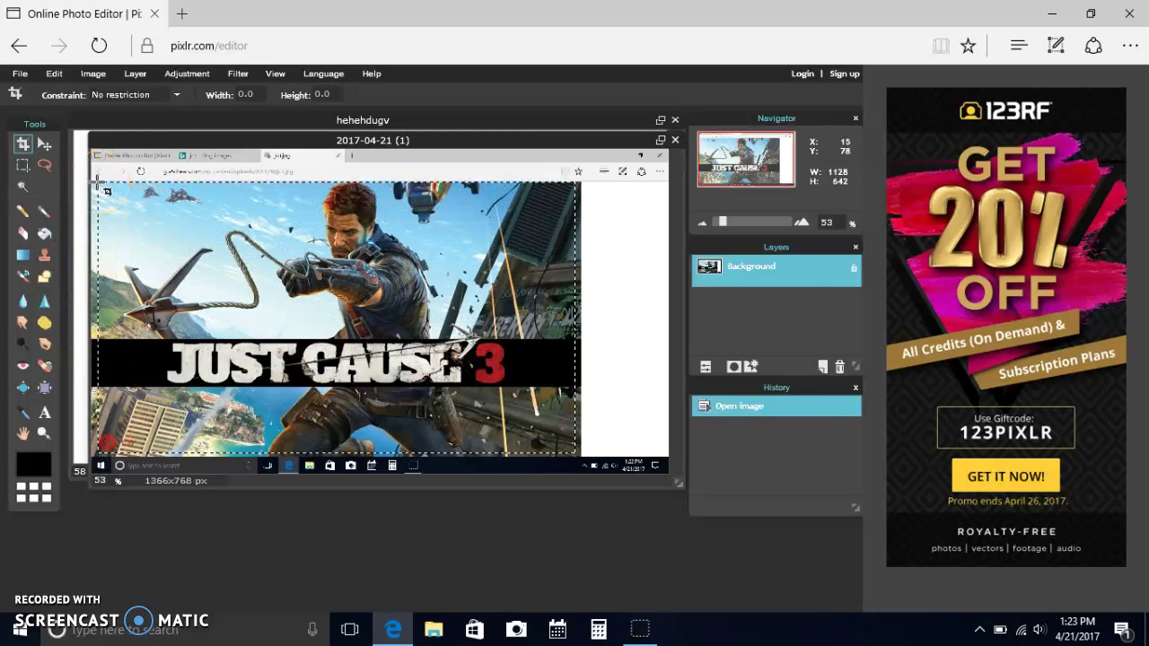
left_click(295, 107)
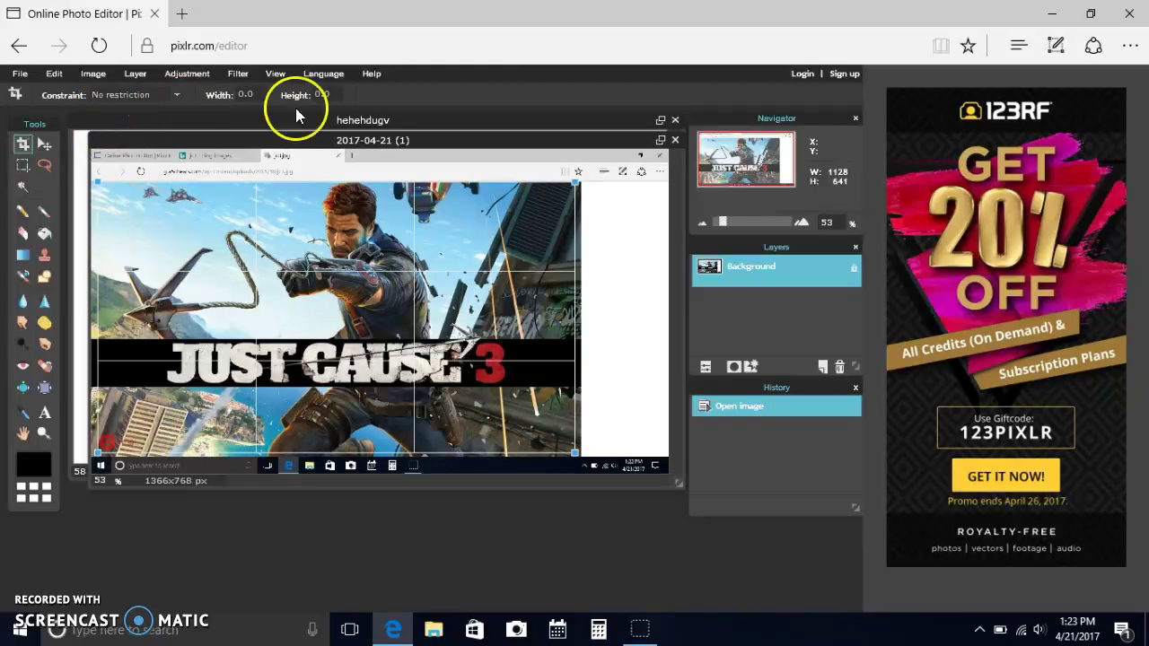
left_click(675, 140)
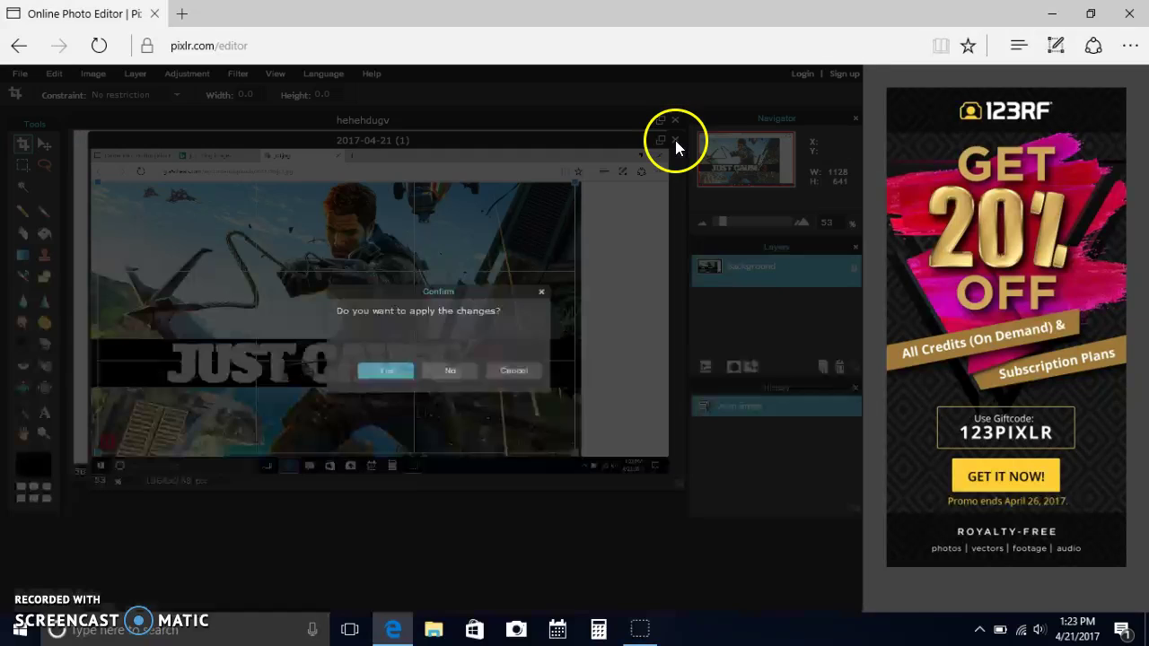
left_click(387, 370)
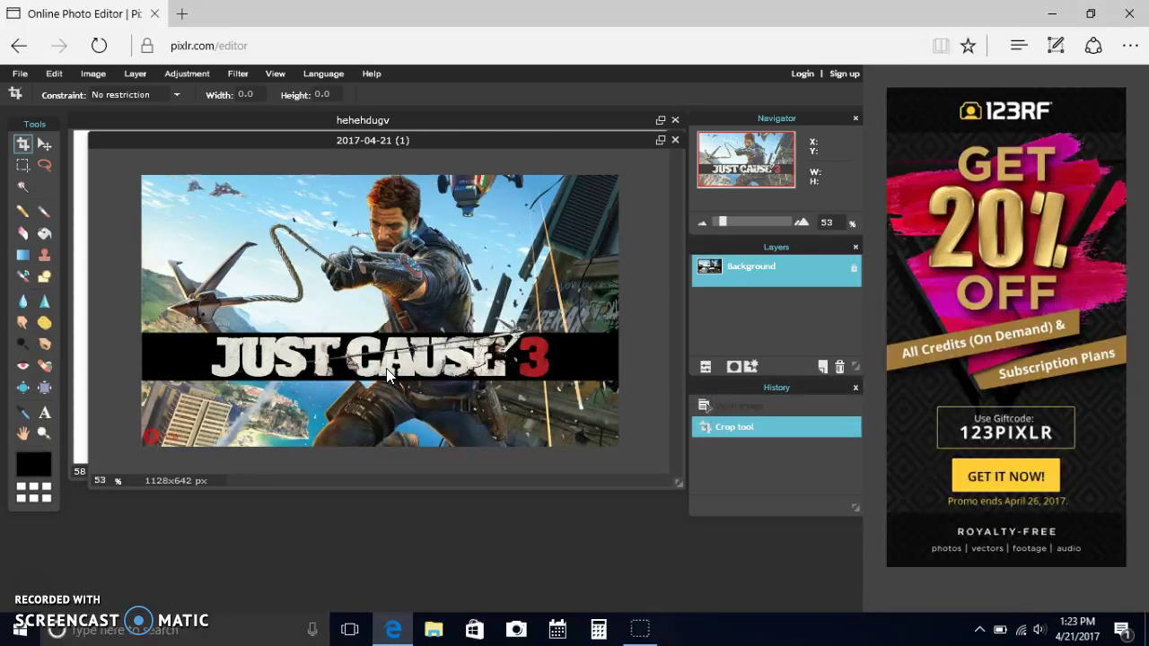
left_click(676, 121)
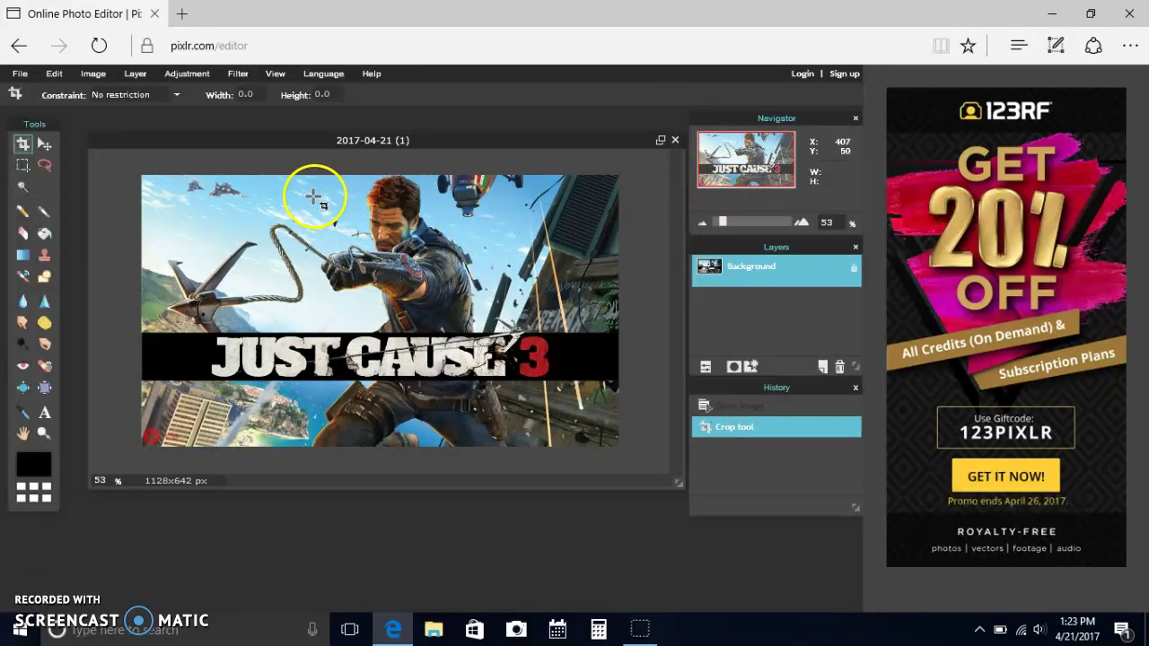
- Resize the image to width 1280 and height 720 through Image size
left_click(97, 76)
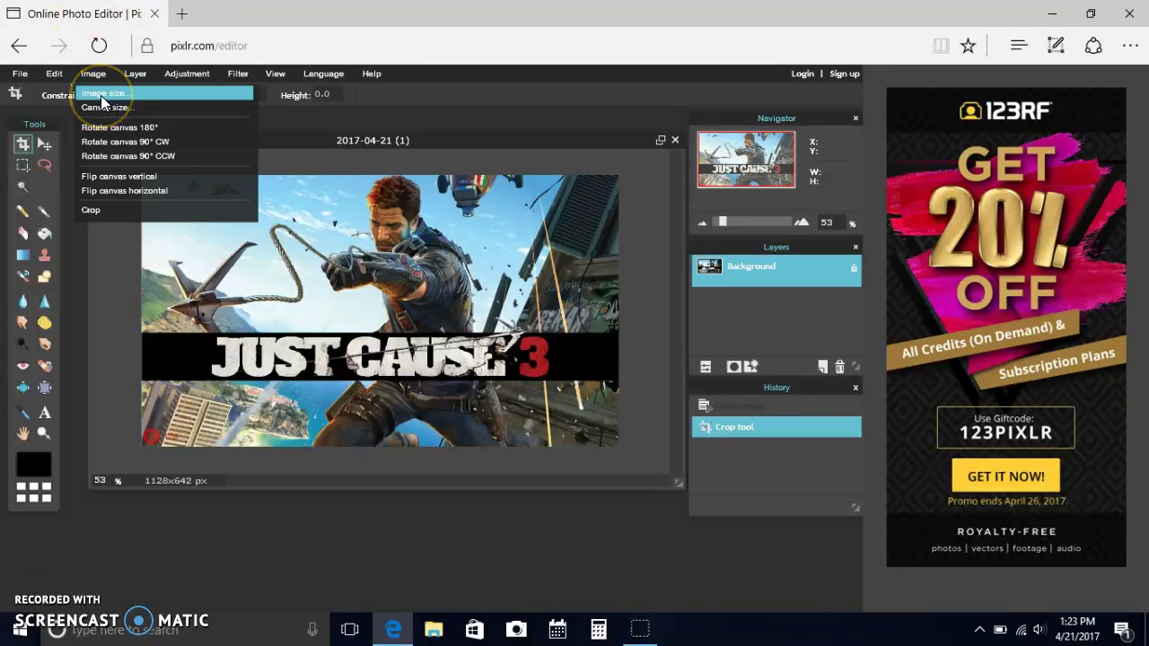
left_click(101, 94)
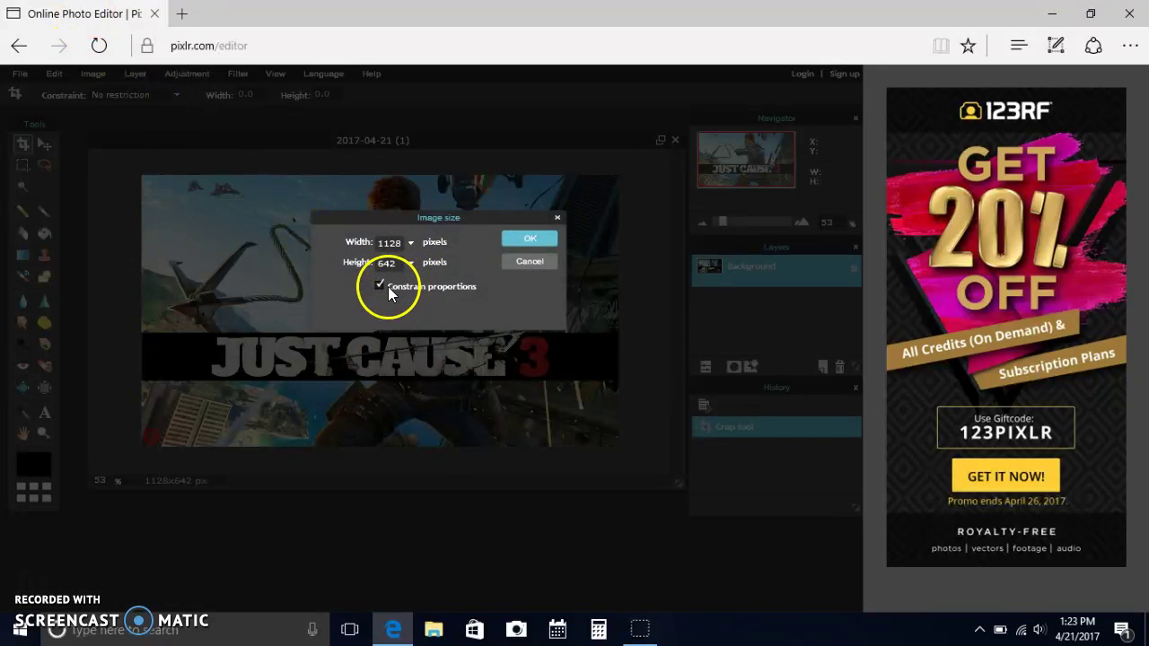
left_click(403, 242)
left_click(401, 262)
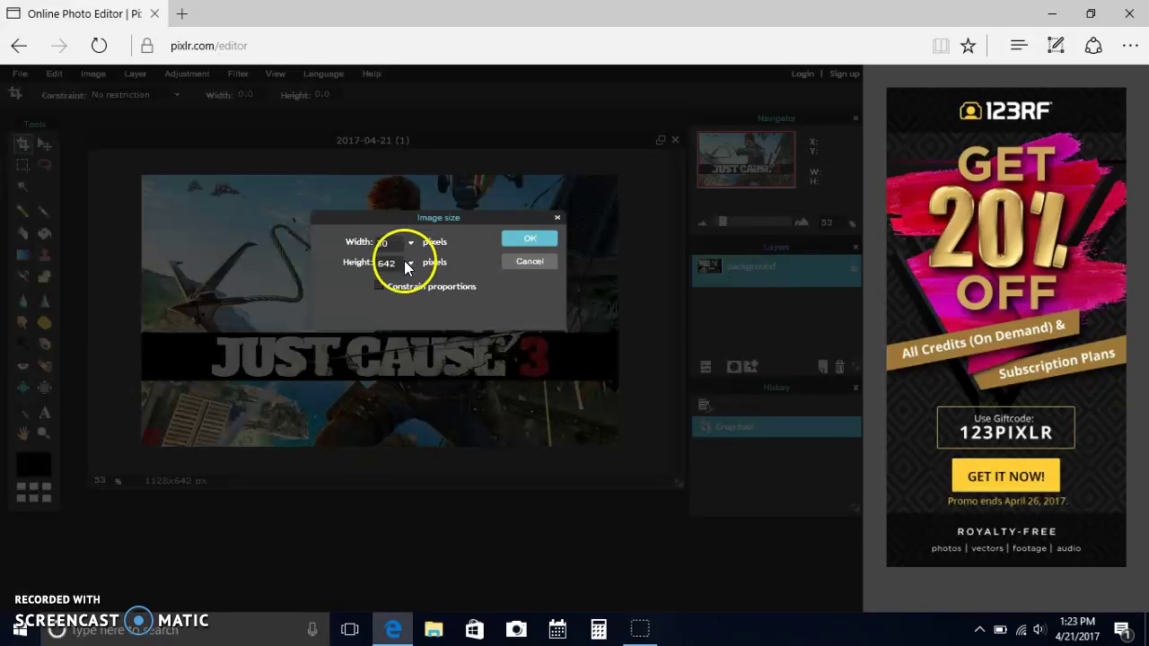
key("BackSpace")
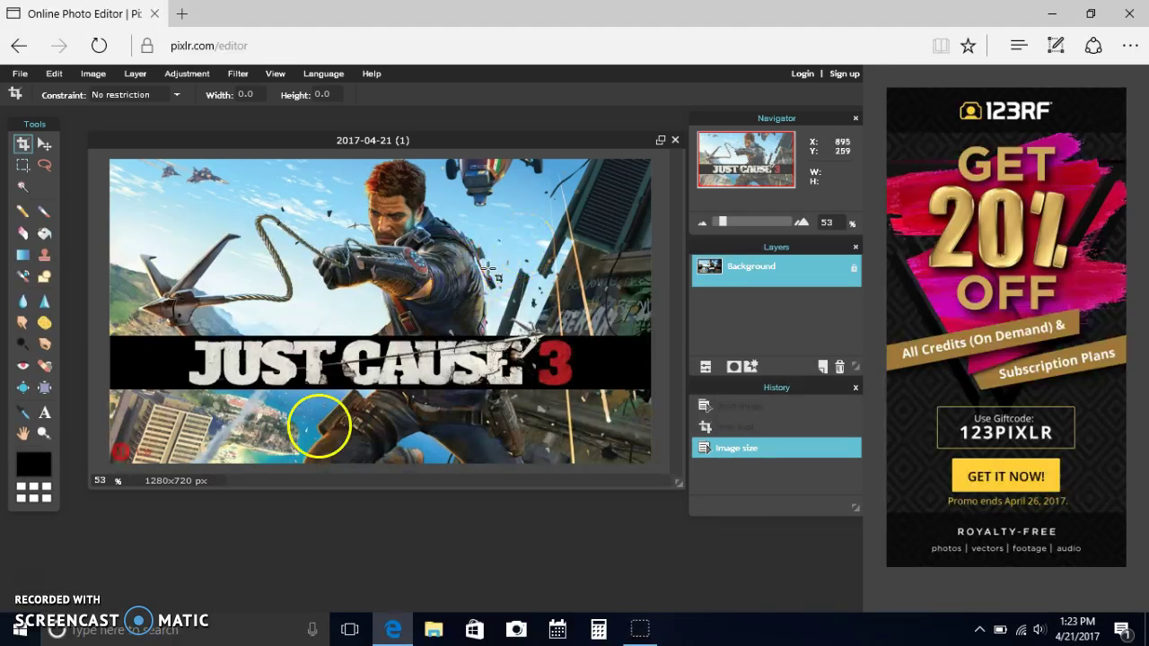
- Add a text box reading 'Jc3 new video' in Algerian font, size 90
left_click(44, 413)
left_click(177, 209)
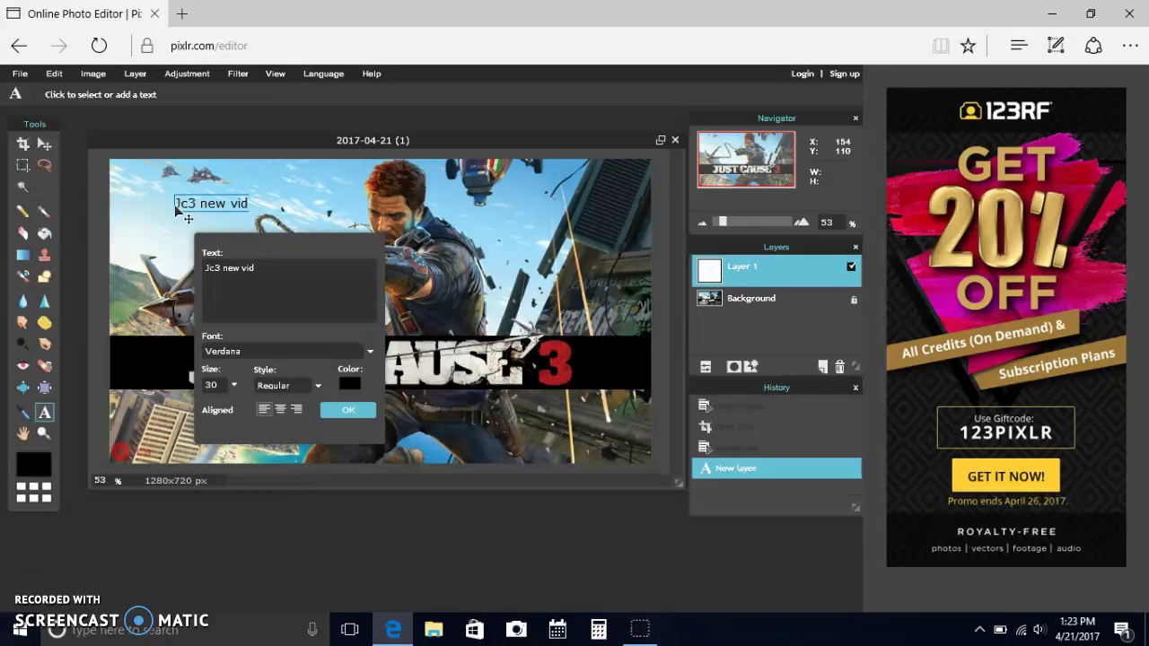
left_click(234, 353)
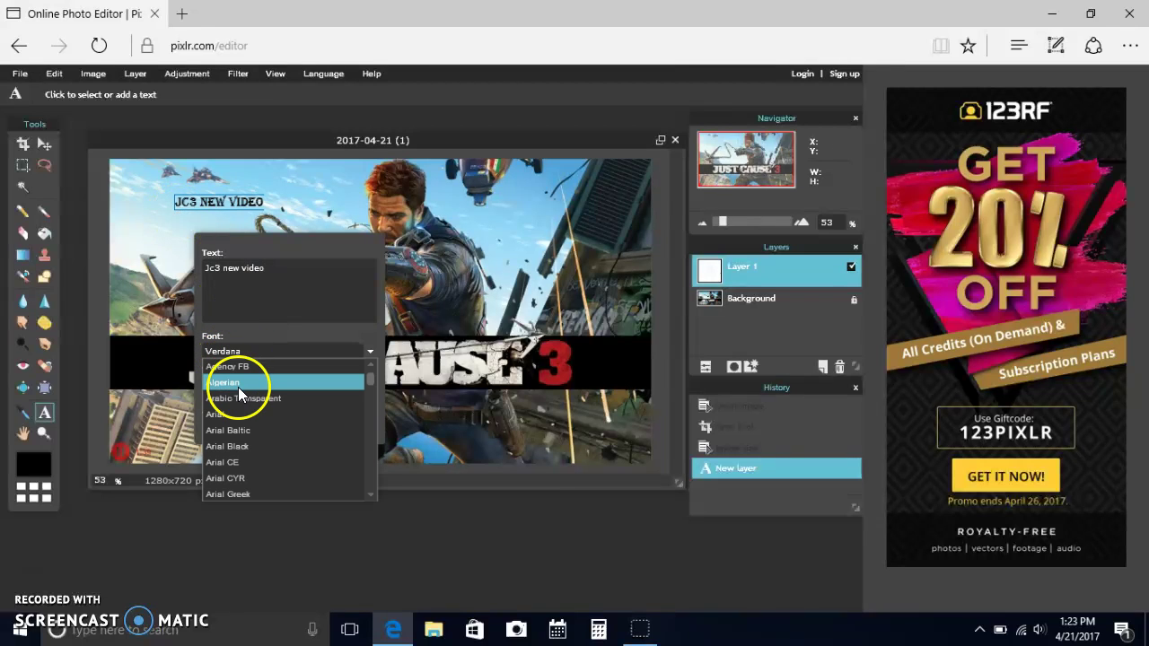
left_click(231, 381)
left_click(225, 386)
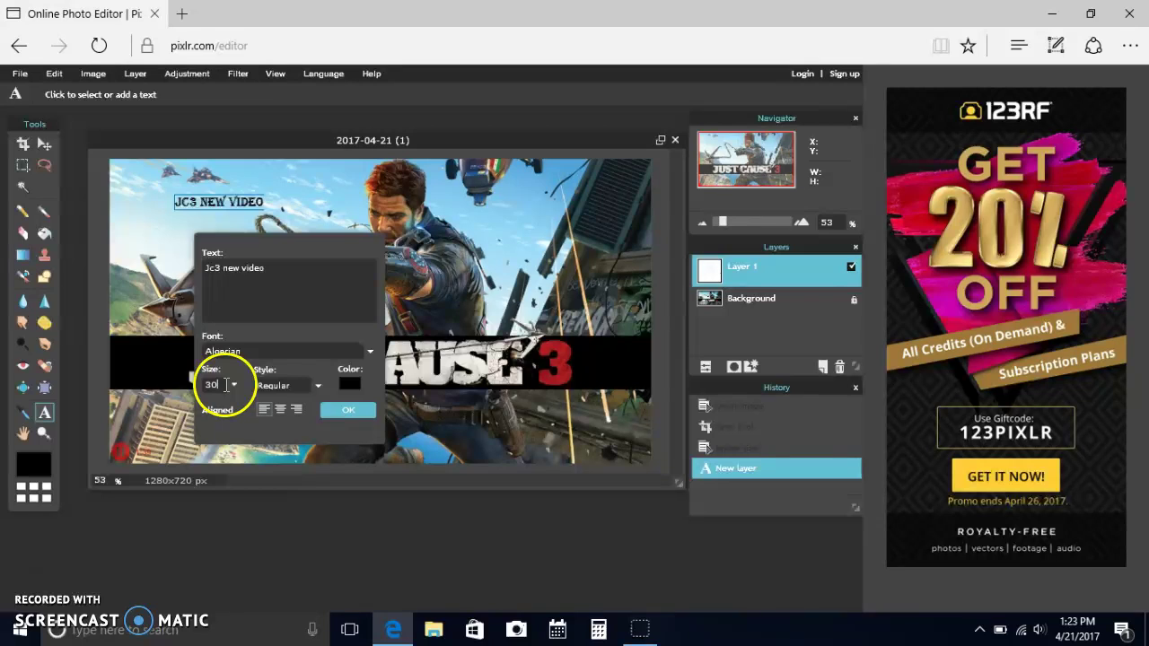
key("BackSpace")
key("BackSpace")
type("90")
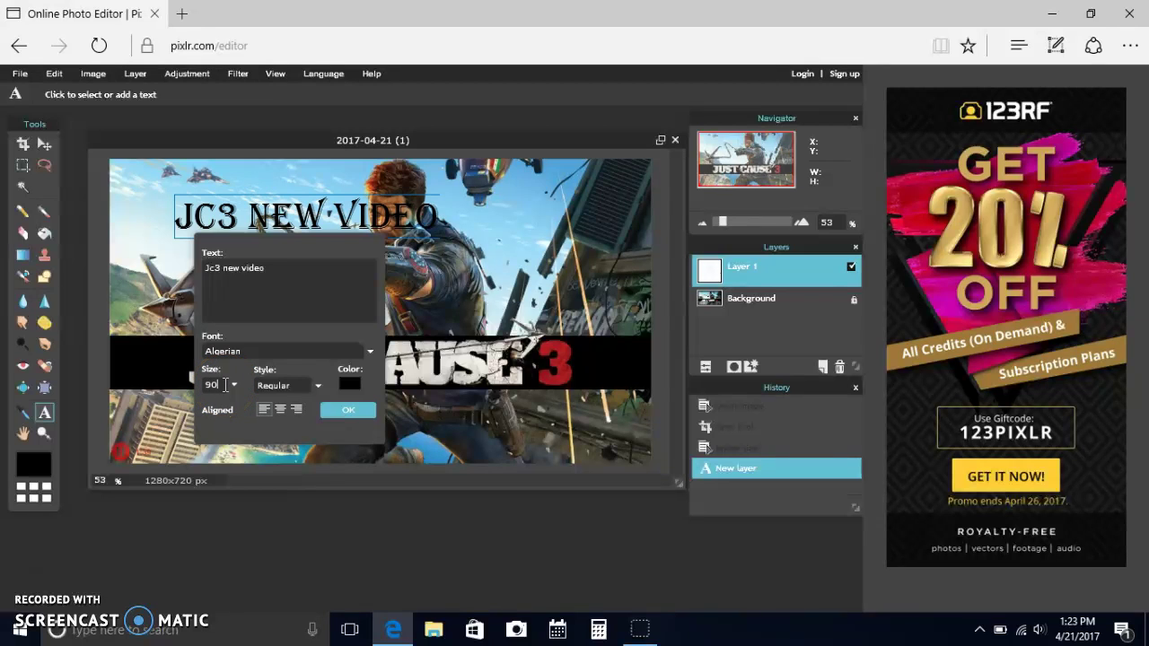
- Colour the text deep blue and confirm the text layer
left_click(349, 383)
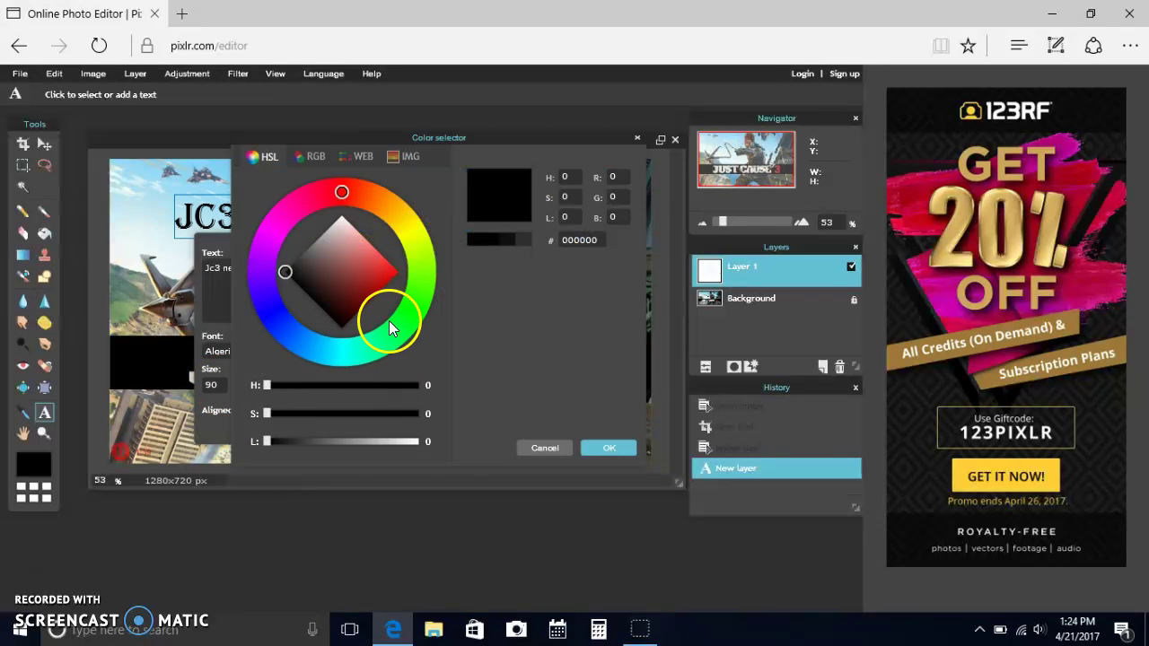
left_click(277, 310)
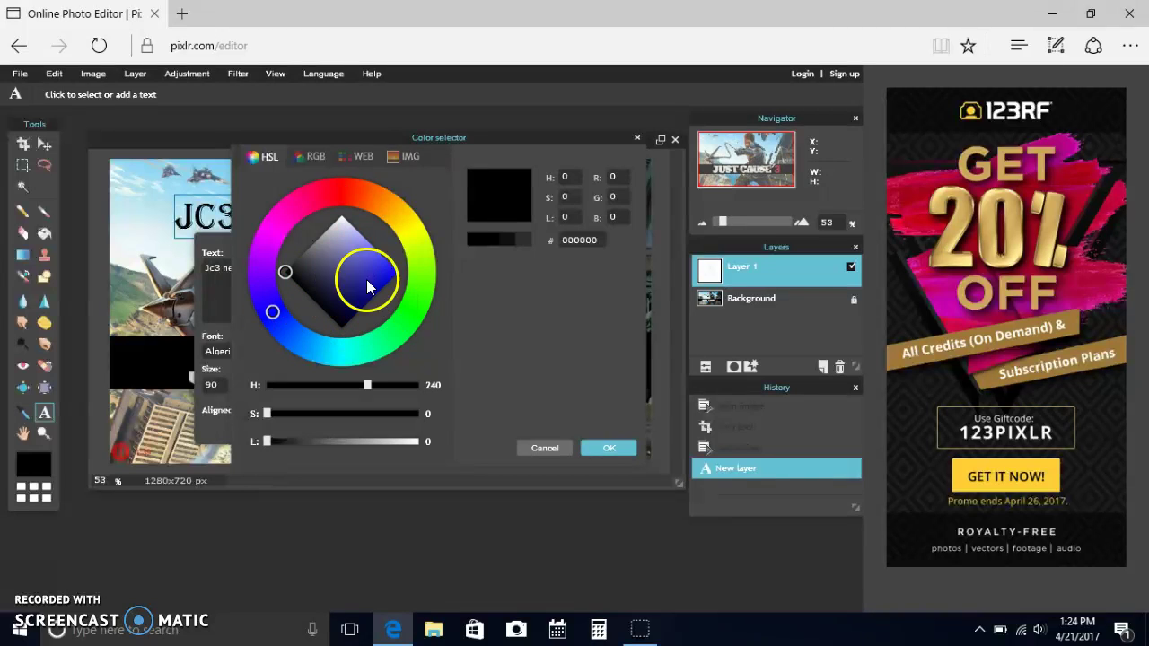
left_click(392, 274)
left_click(594, 447)
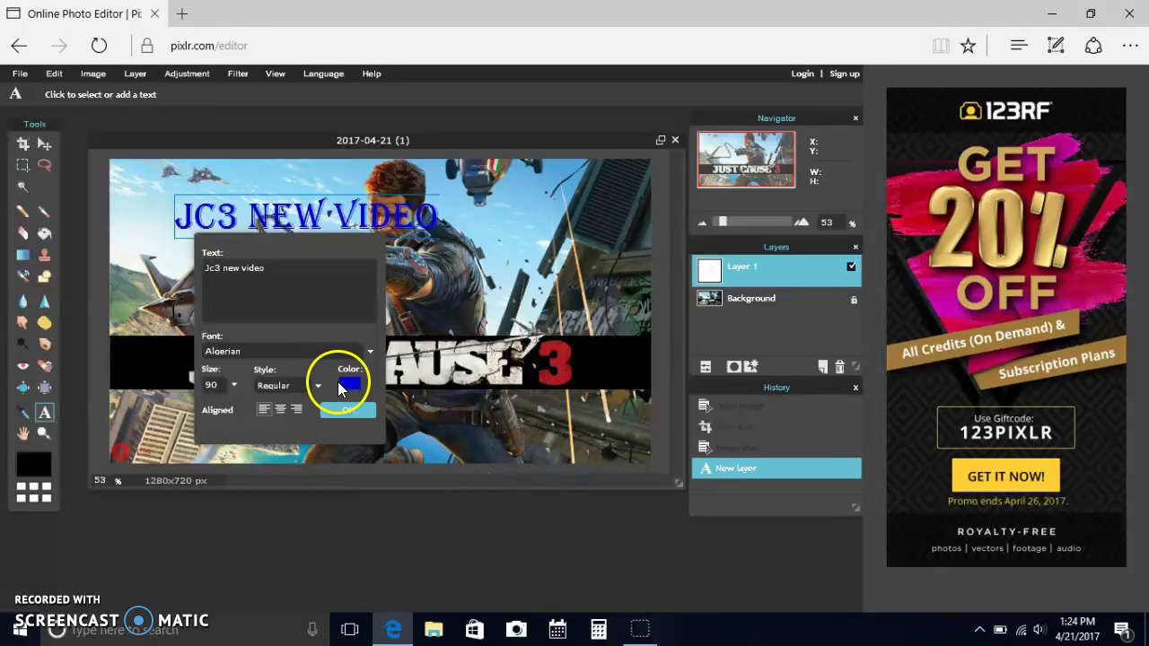
left_click(346, 411)
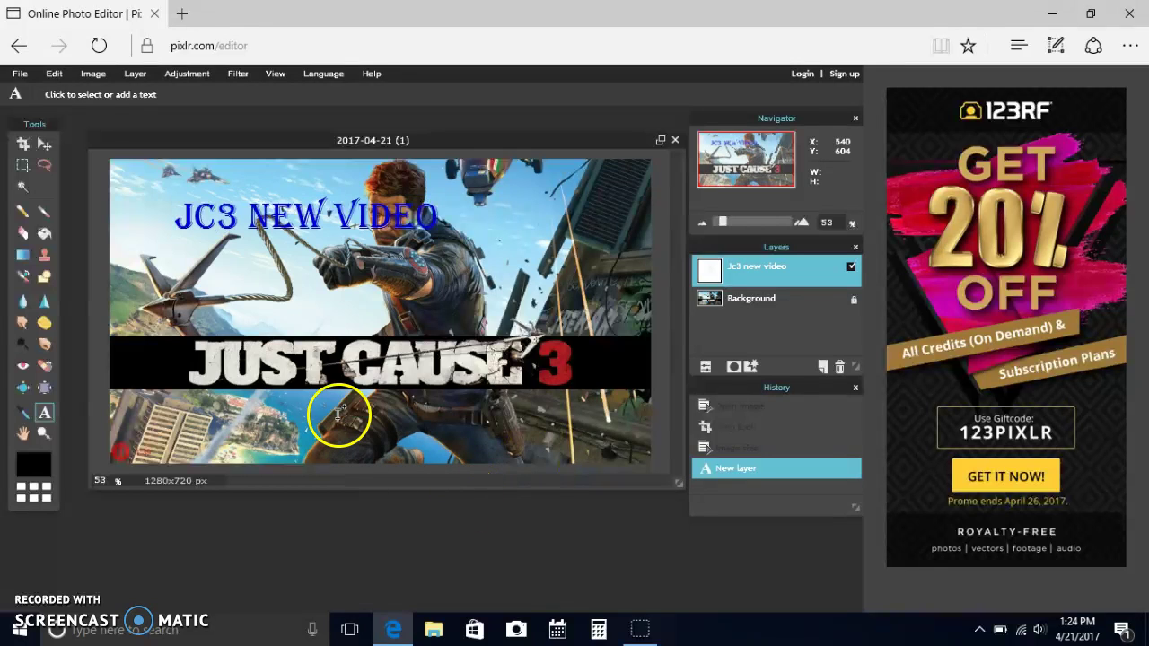
- Enable Outer glow on the text layer with hardness 10 and size 15
left_click(749, 367)
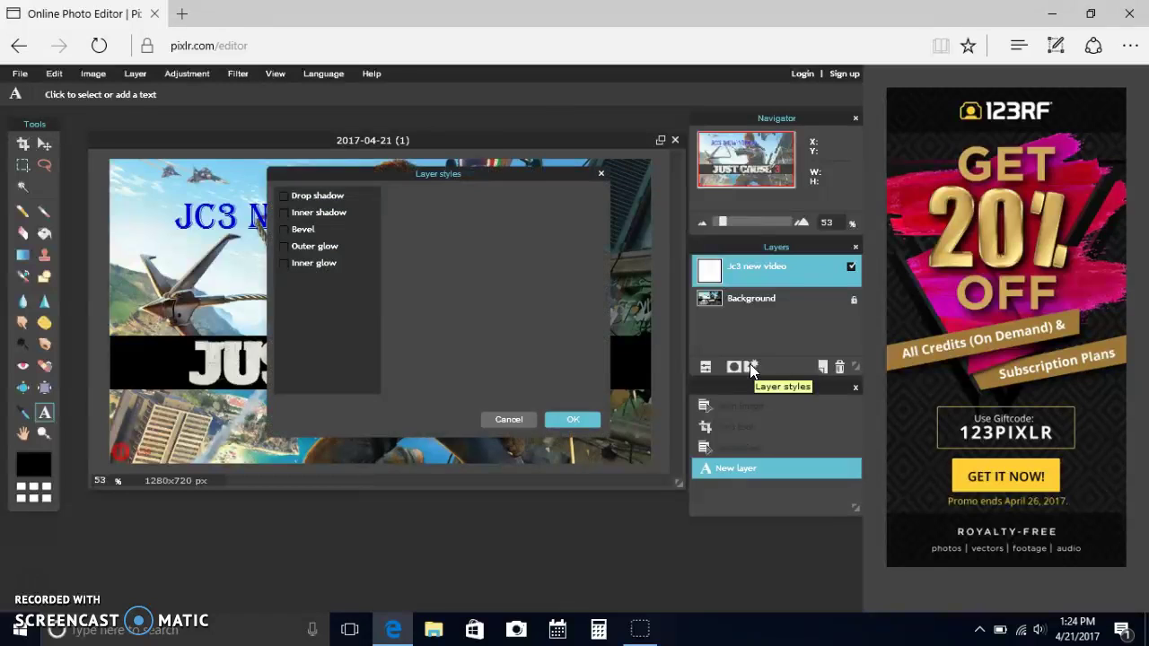
left_click(314, 247)
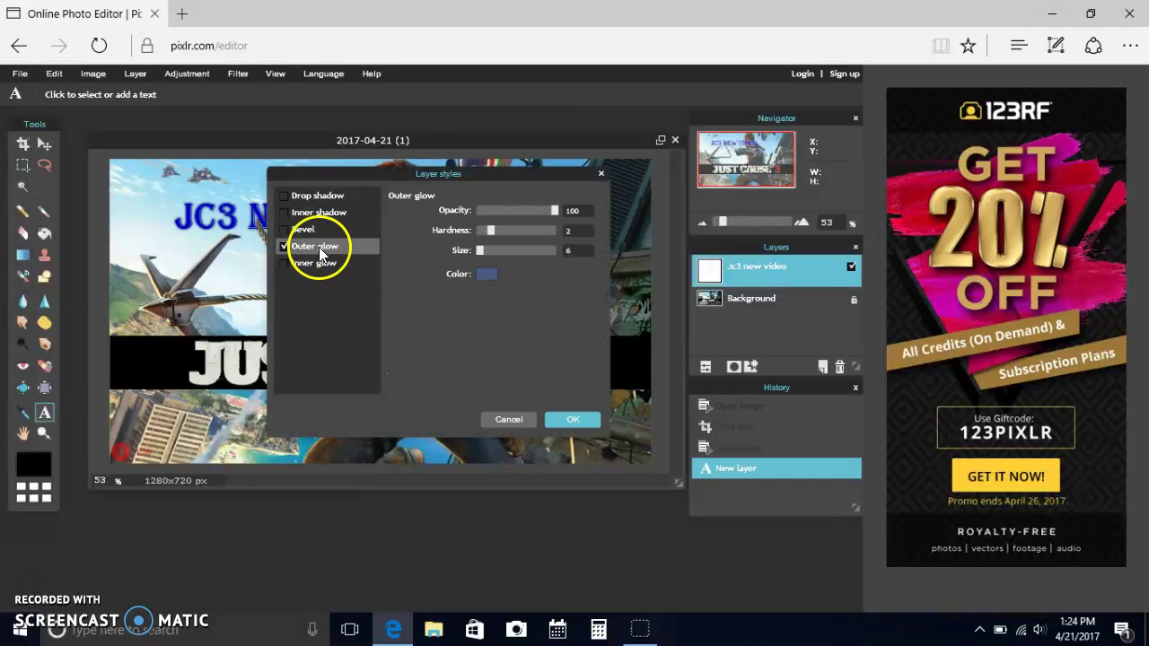
left_click_drag(493, 226, 606, 218)
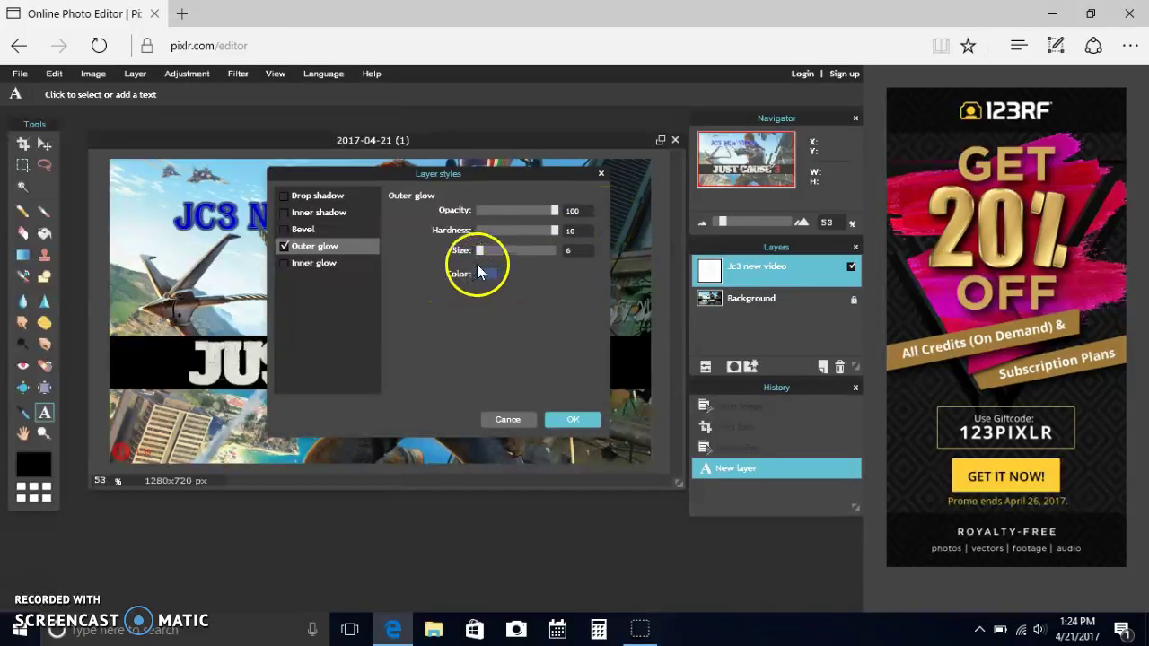
key("BackSpace")
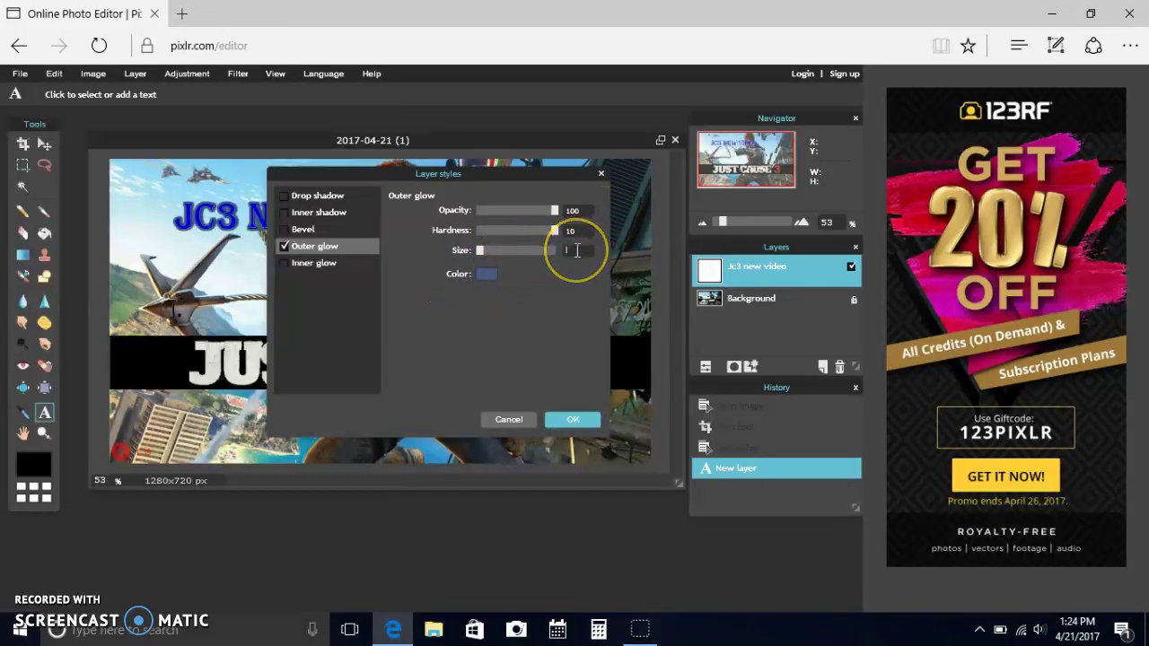
type("15")
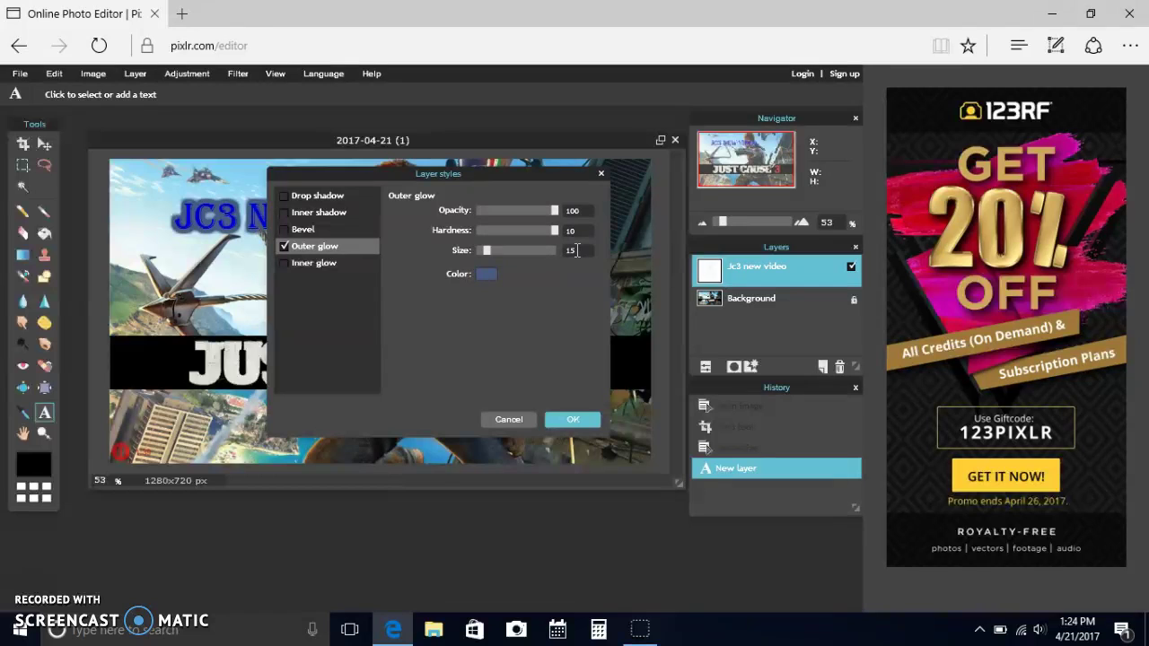
- Set the outer glow colour to pure black (000000)
left_click(483, 275)
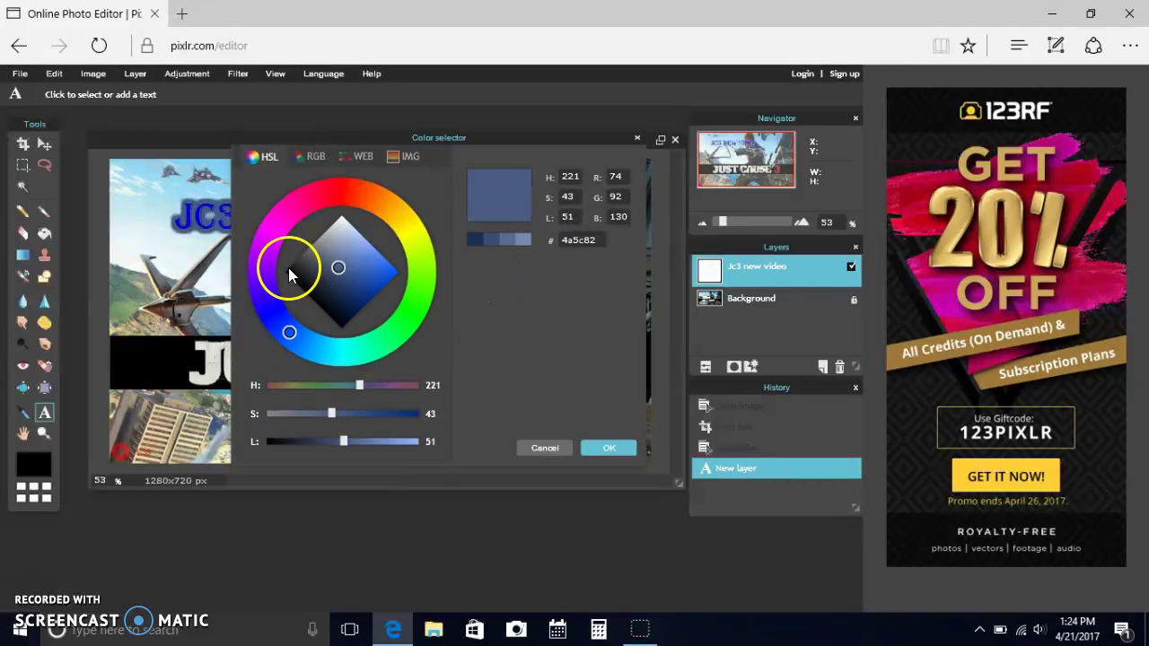
left_click(347, 187)
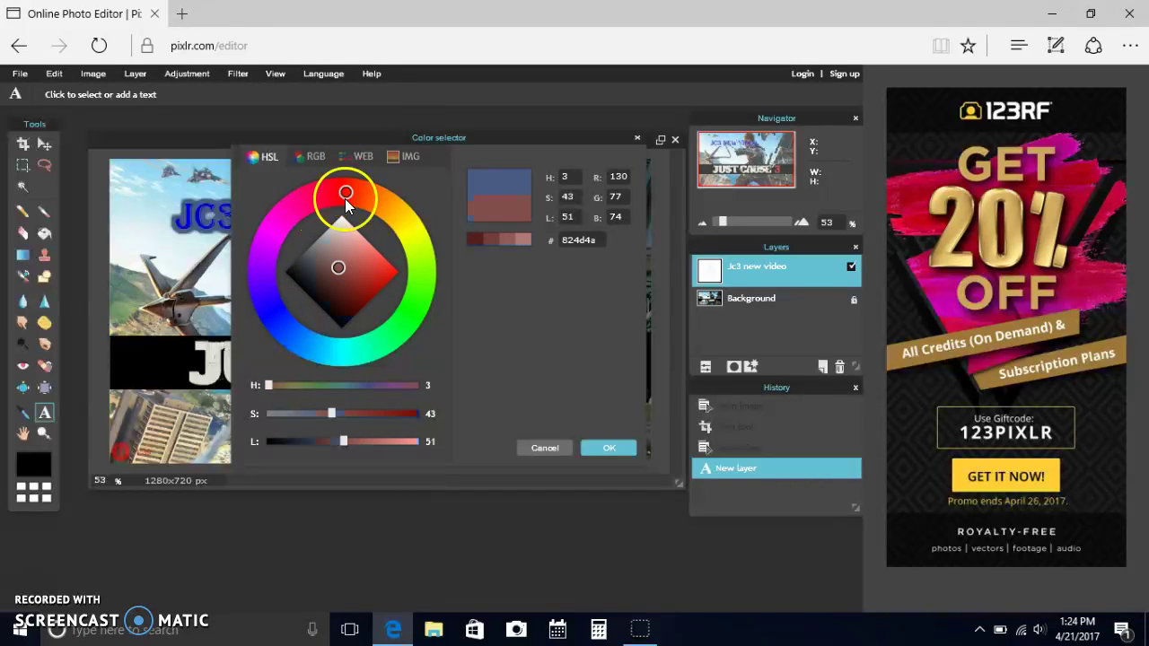
left_click(392, 272)
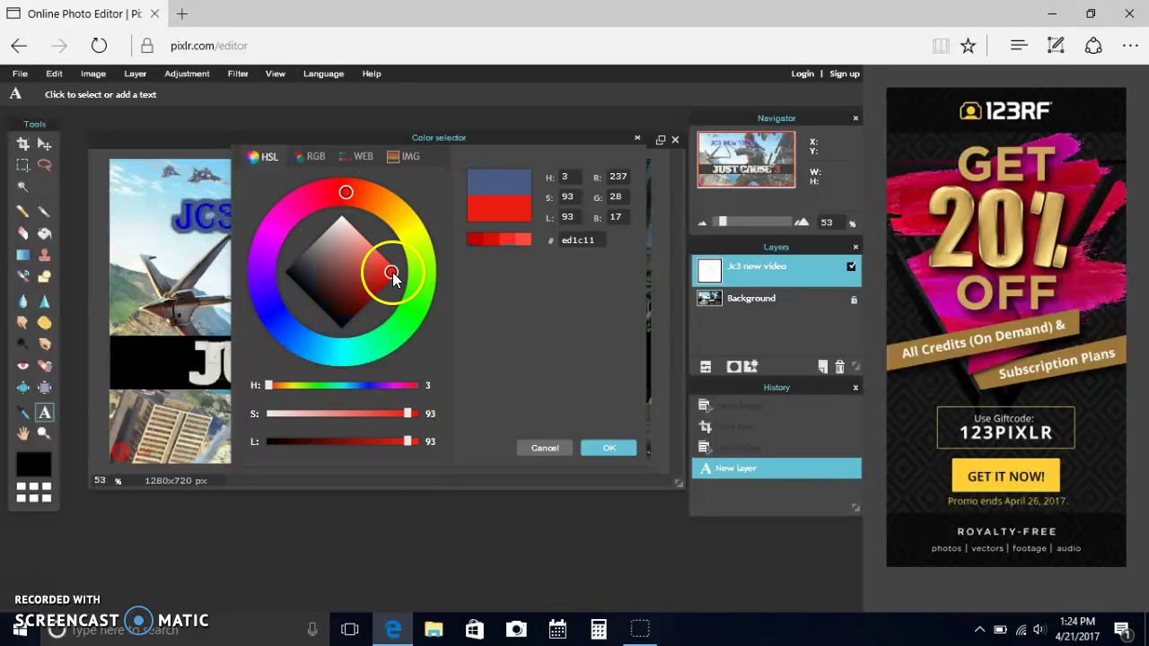
left_click(290, 268)
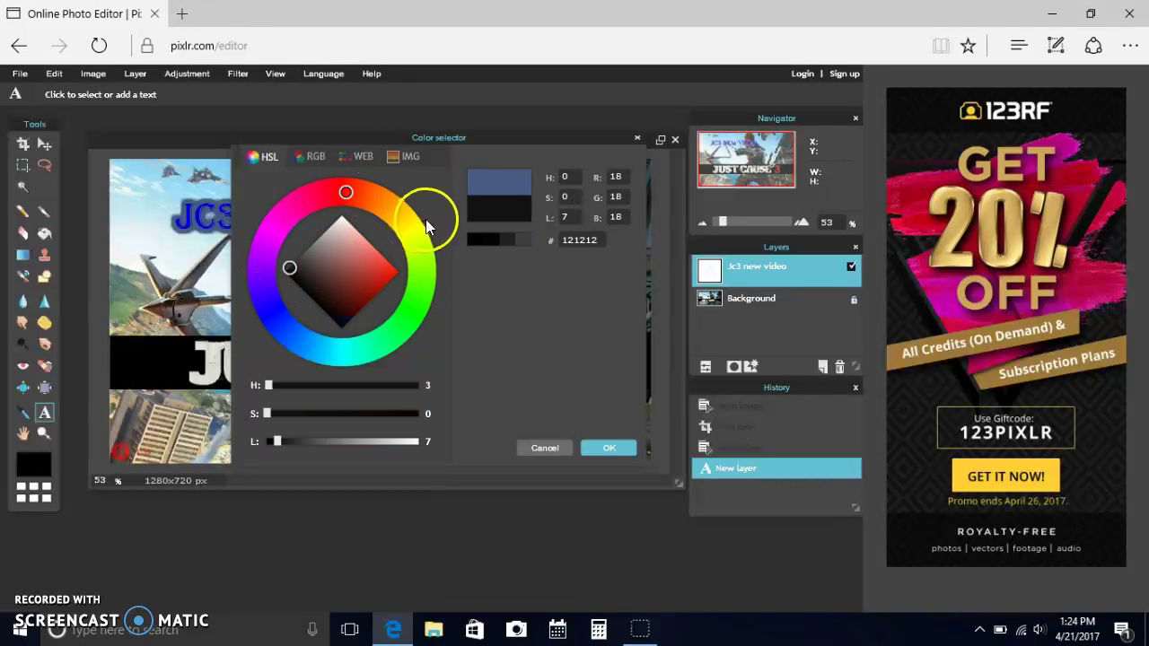
left_click(474, 240)
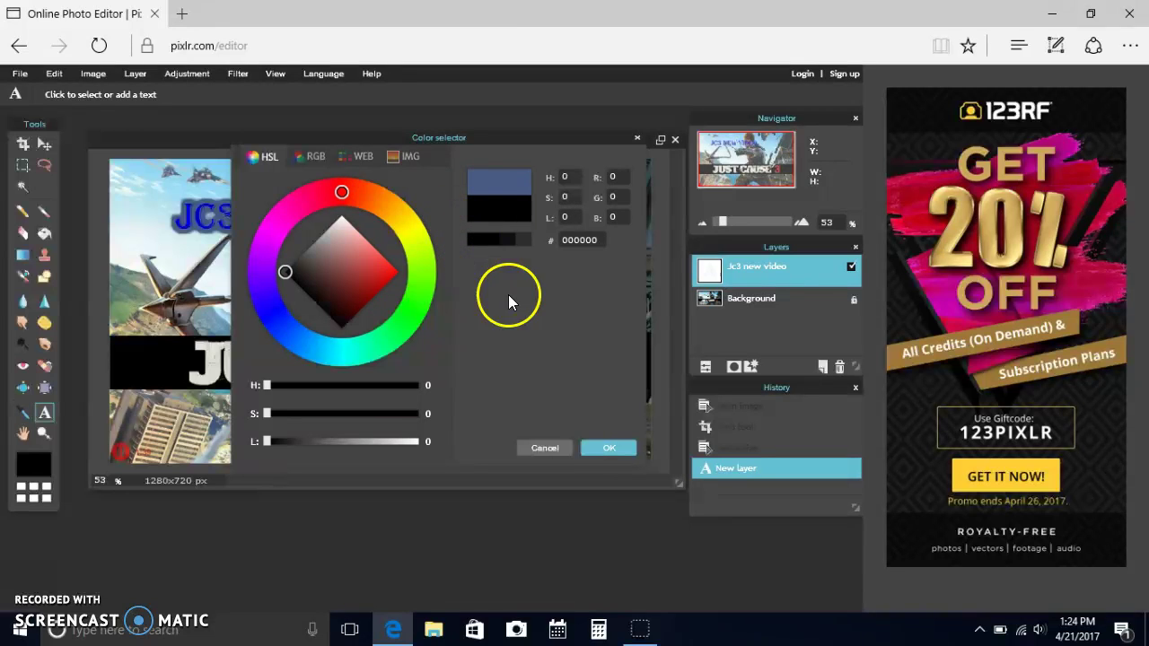
left_click(594, 448)
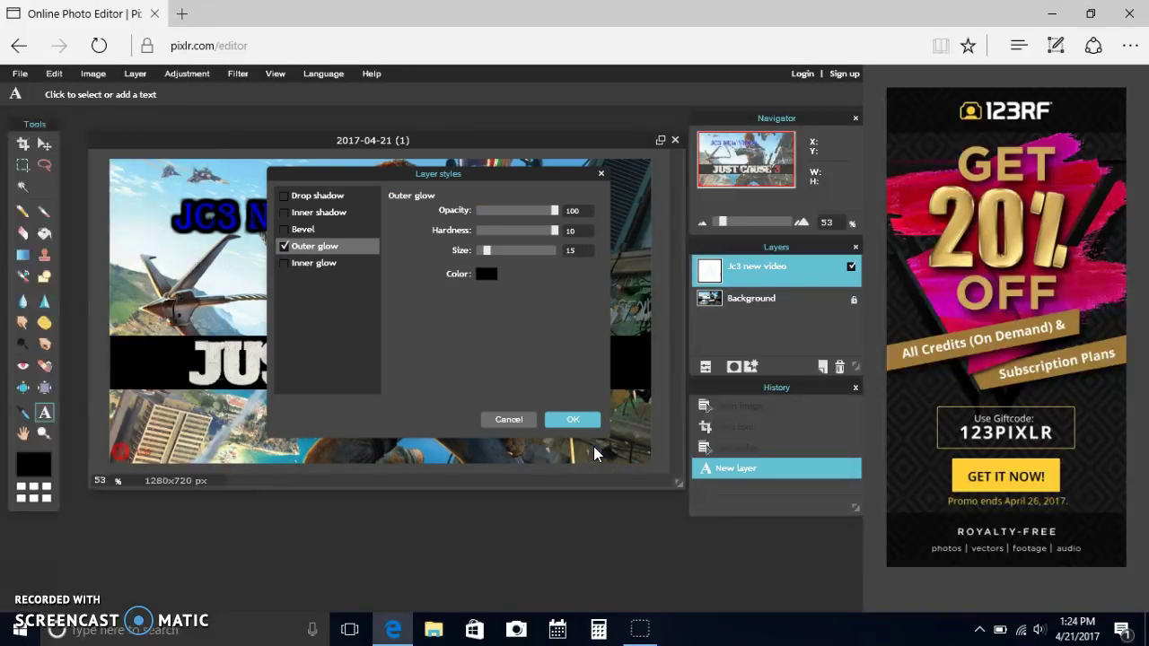
- Apply the glow and drag the JC3 NEW VIDEO text into the top-left corner
left_click(556, 418)
left_click(313, 183)
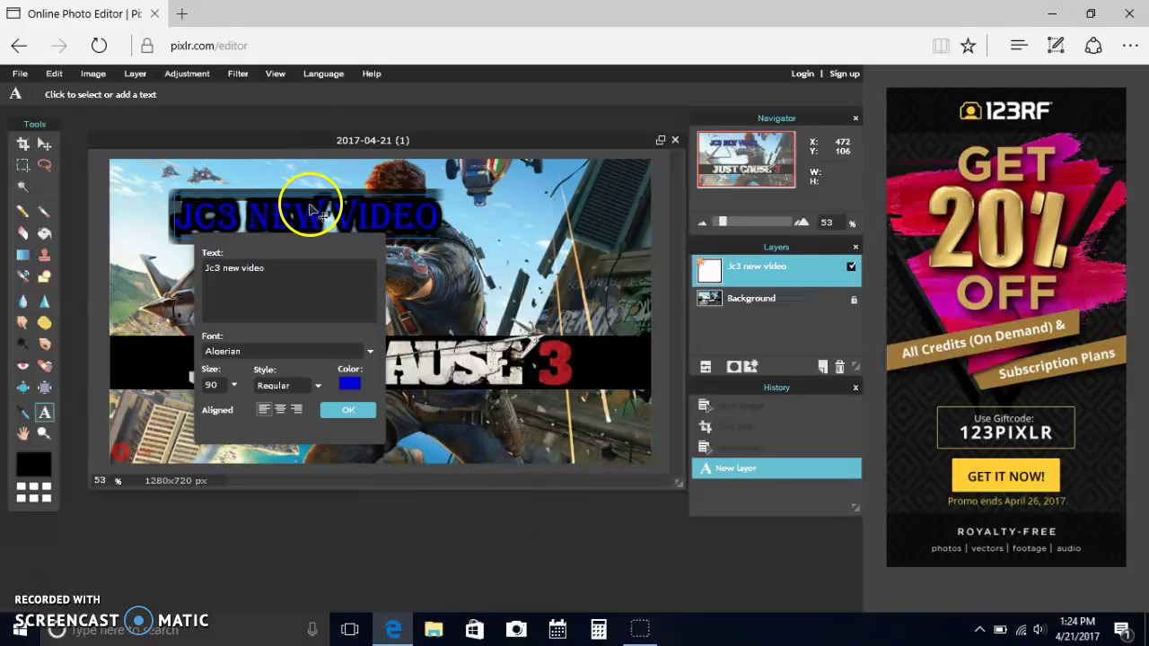
left_click_drag(310, 186, 251, 166)
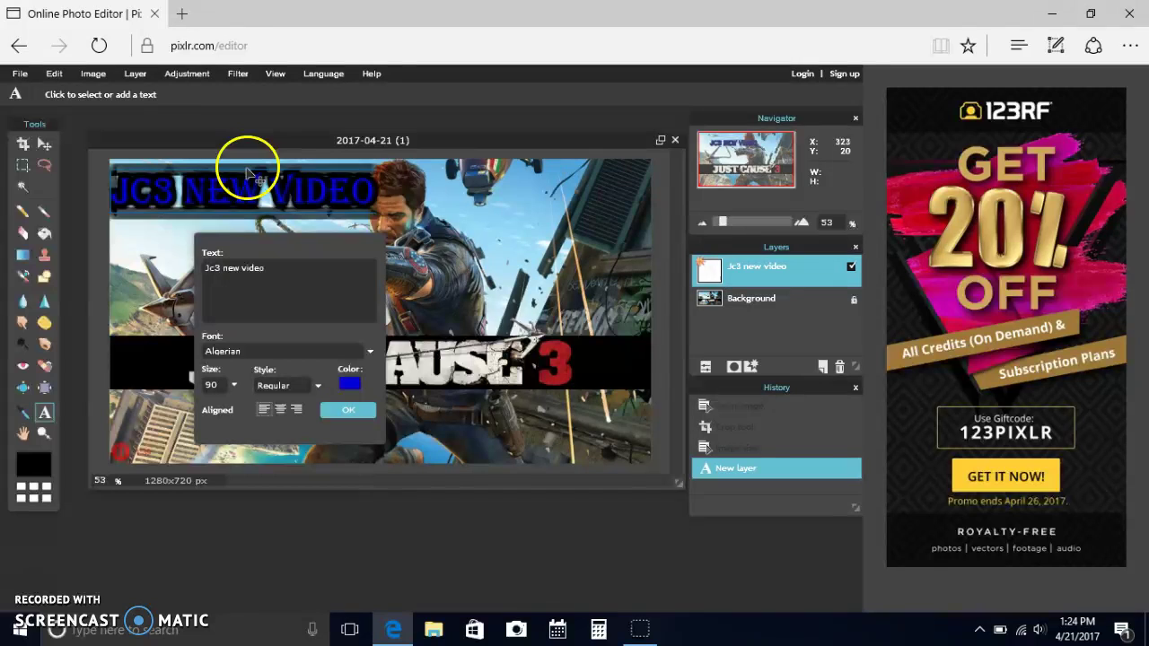
left_click(348, 409)
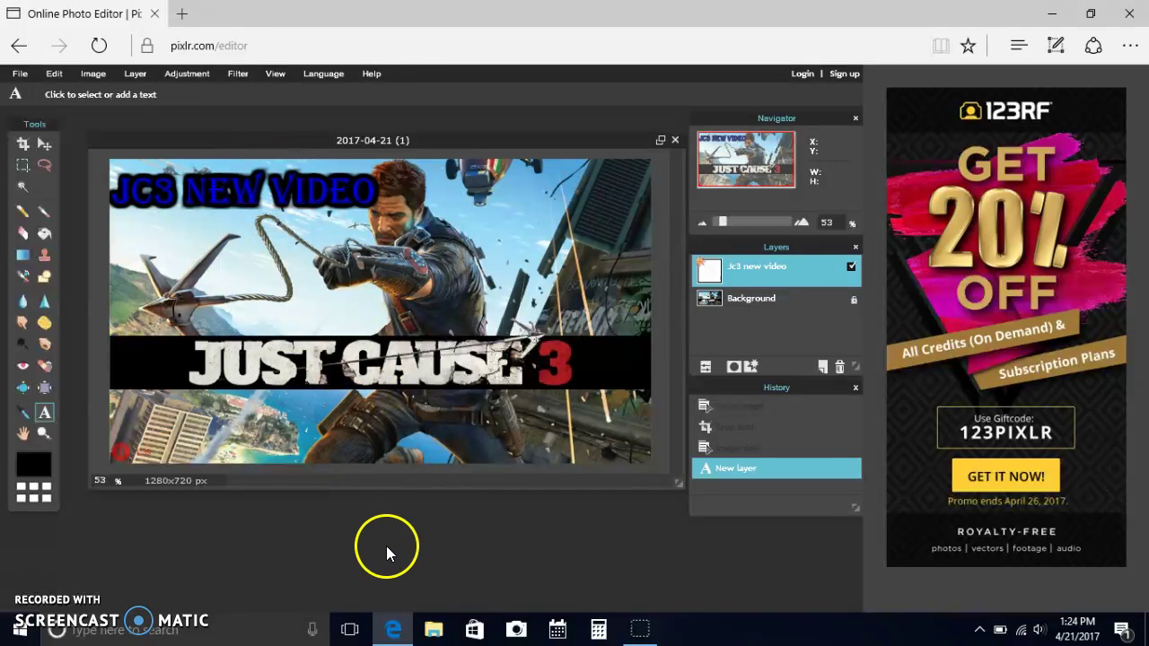
left_click(42, 216)
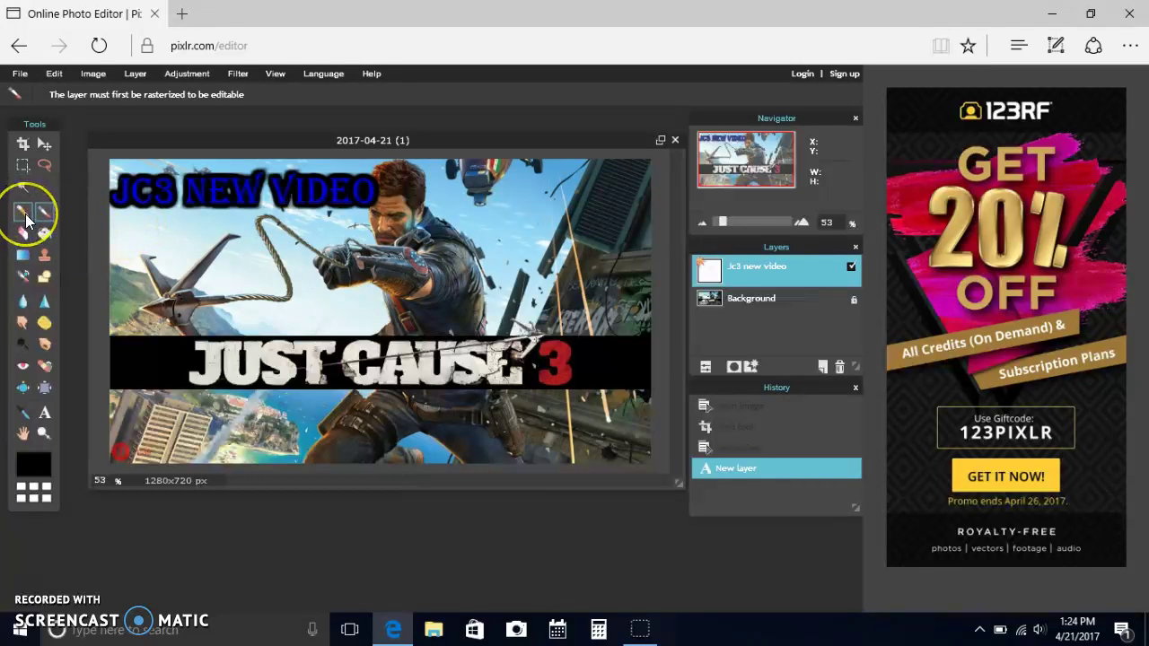
left_click(24, 213)
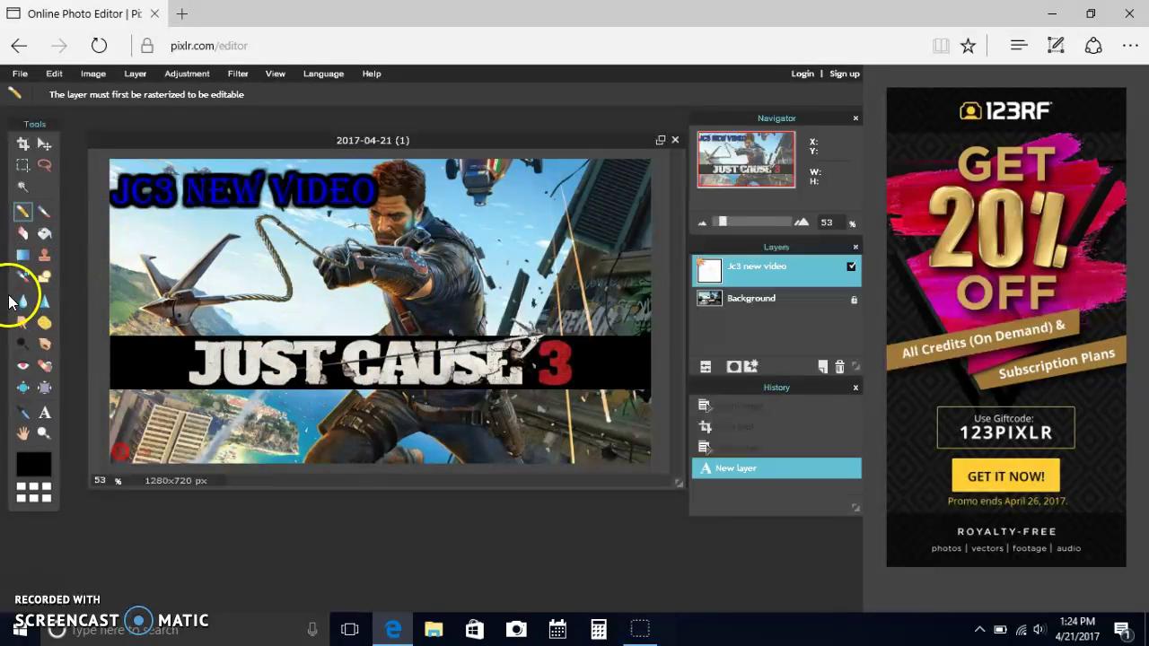
left_click(24, 256)
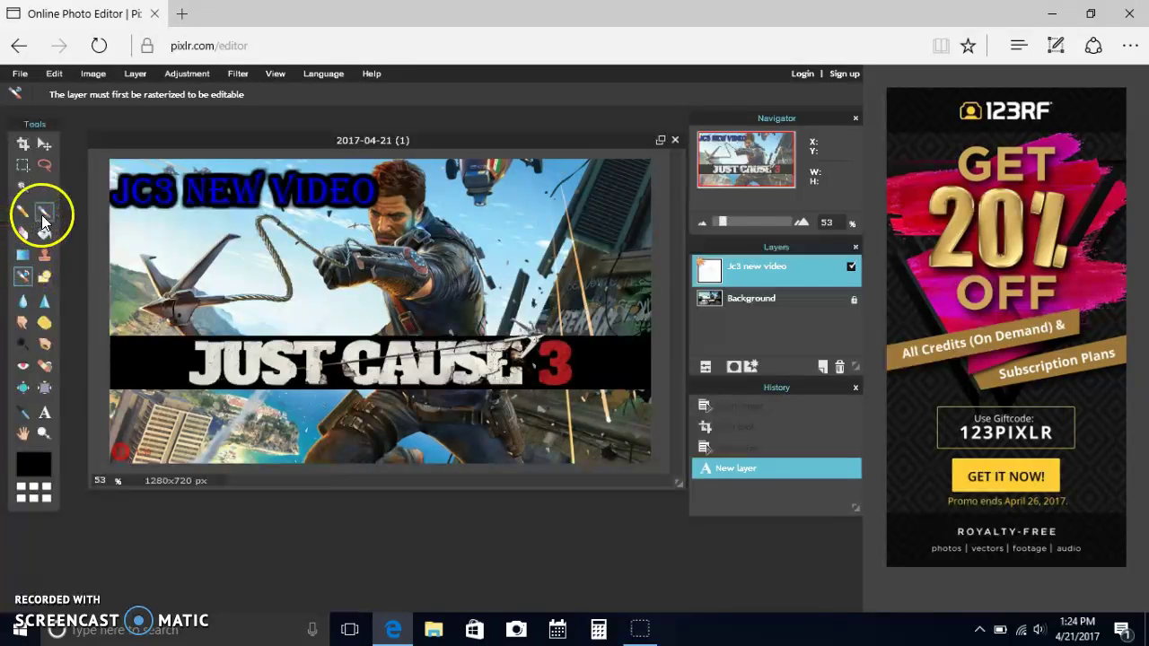
left_click(22, 233)
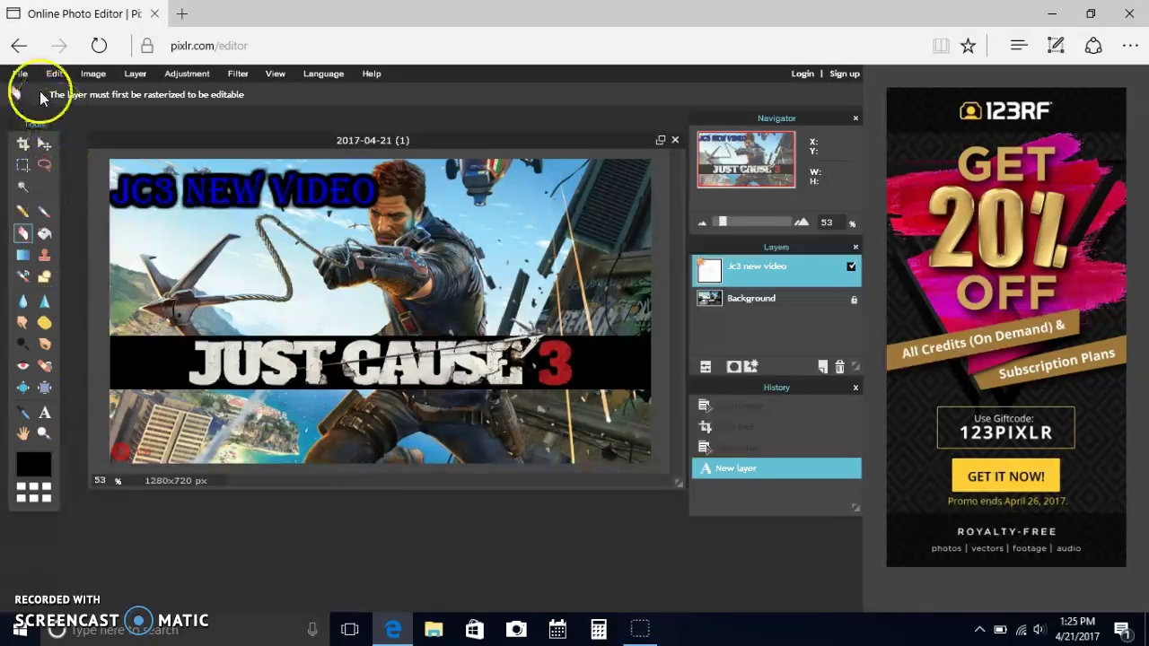
- Save the image as a PNG named 'random jc3 image'
left_click(20, 74)
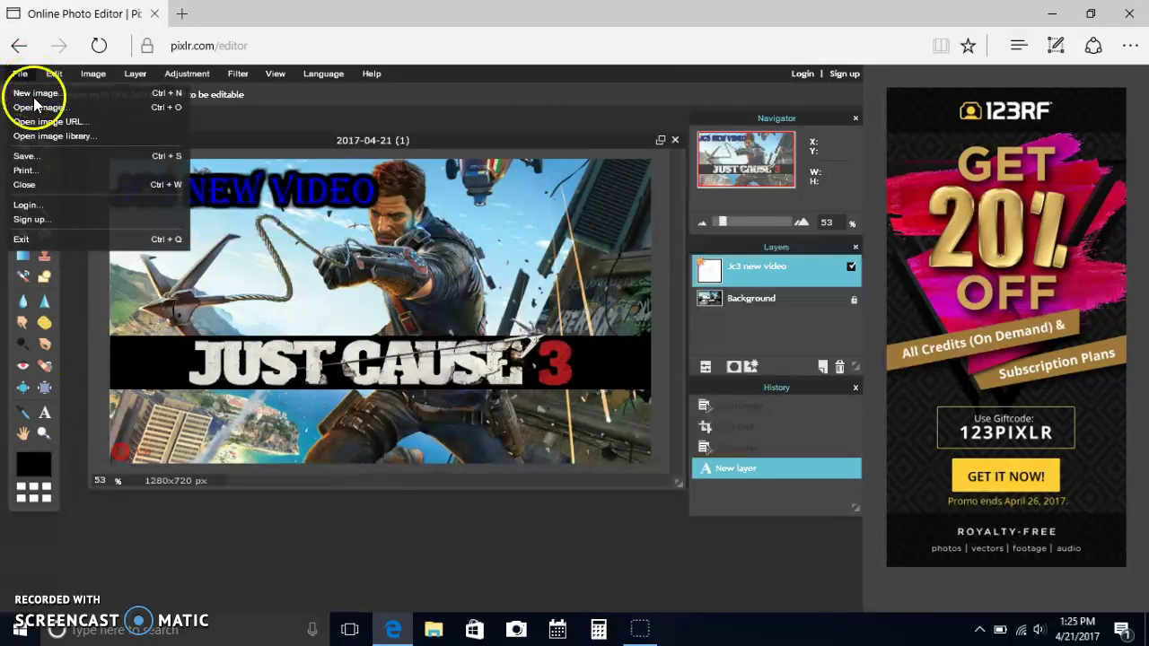
left_click(50, 158)
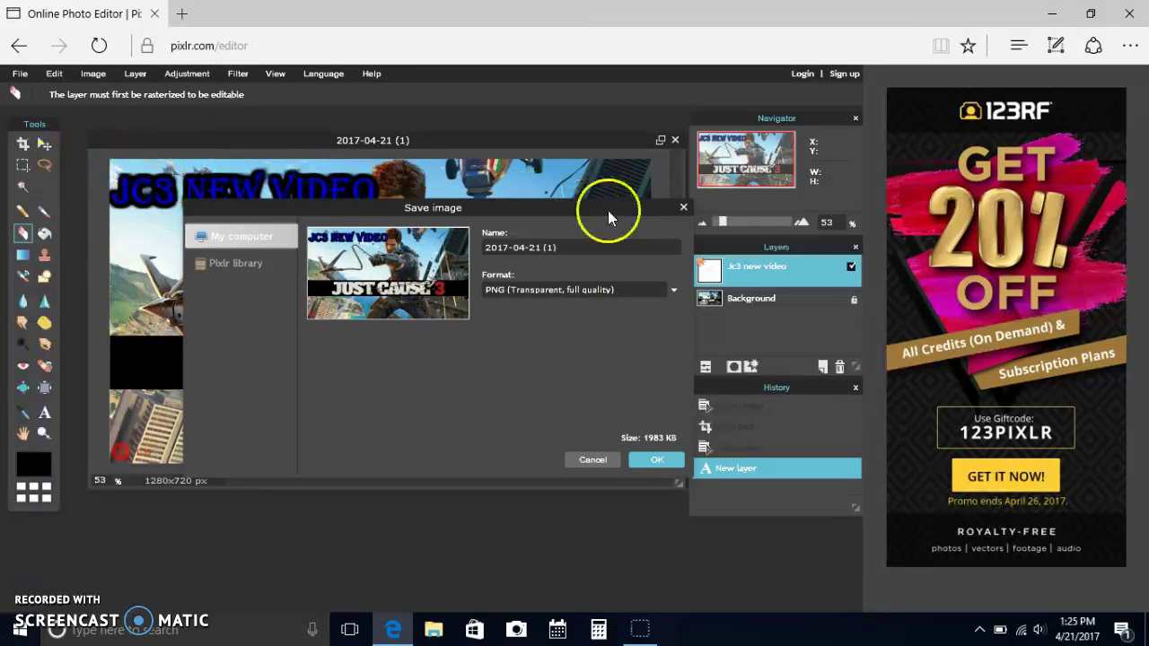
left_click(589, 242)
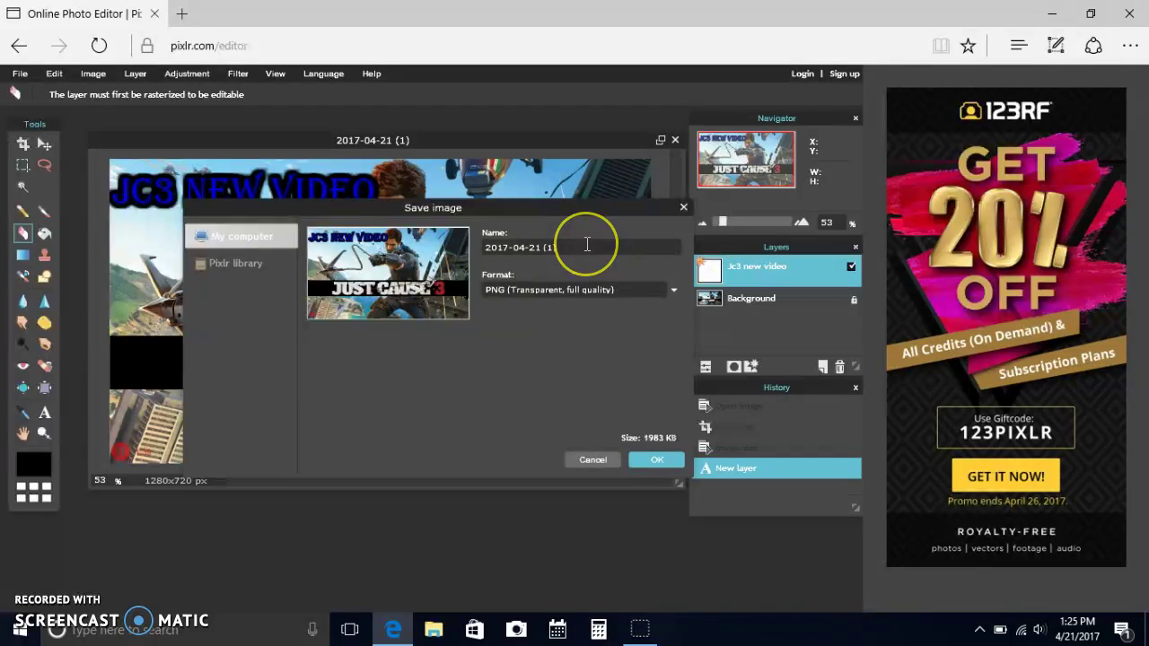
key("BackSpace")
key("BackSpace")
key("BackSpace")
key("BackSpace")
key("BackSpace")
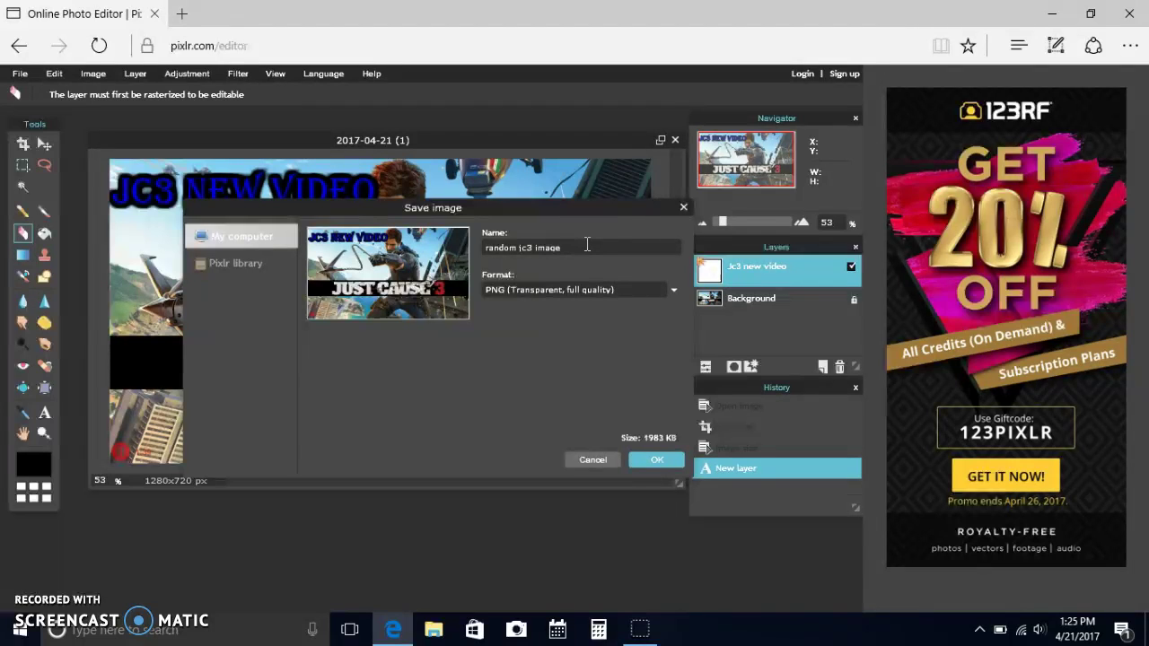
left_click(637, 455)
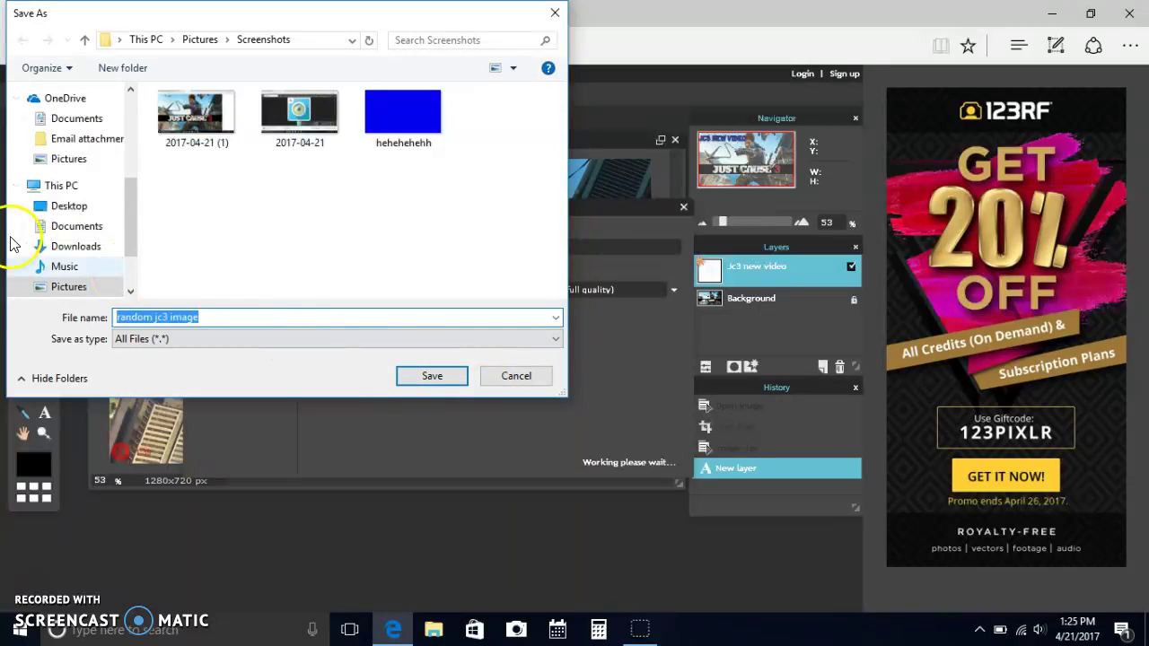
- Store the PNG in the Pictures > Saved Pictures folder
left_click(24, 286)
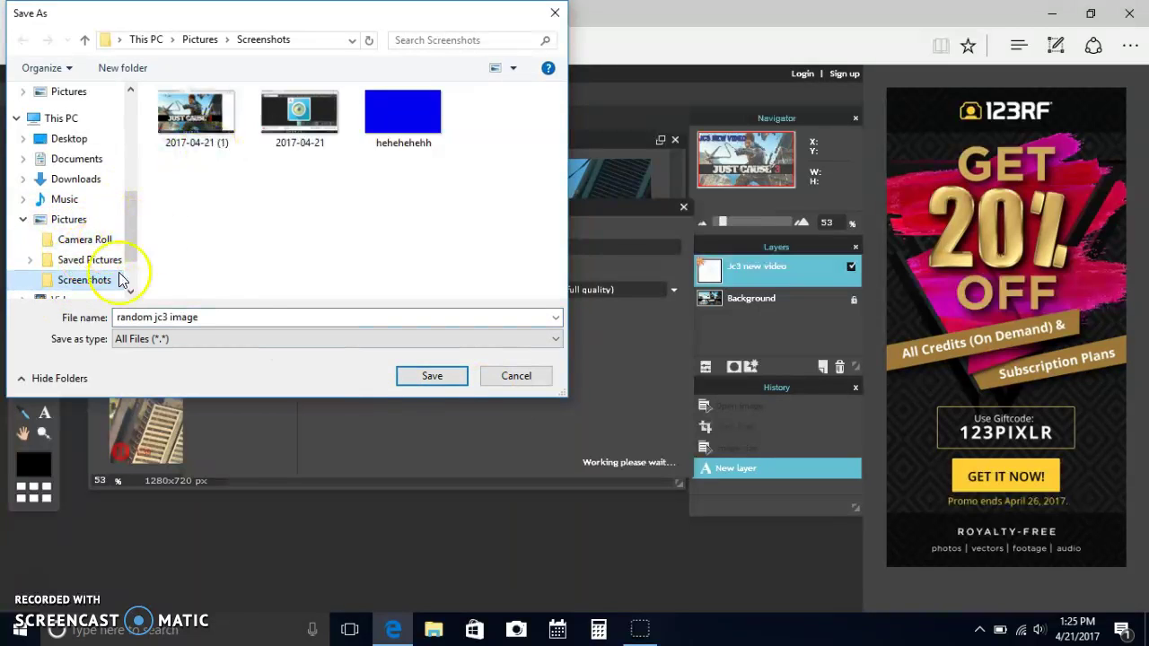
left_click(74, 219)
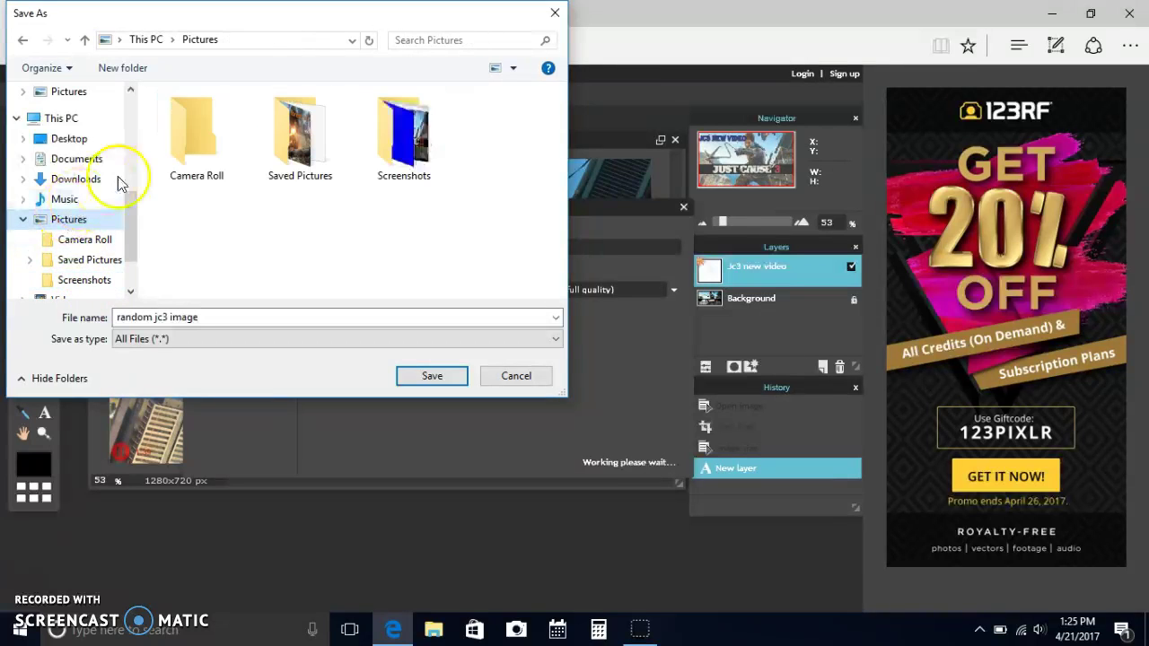
left_click(286, 144)
left_click(433, 376)
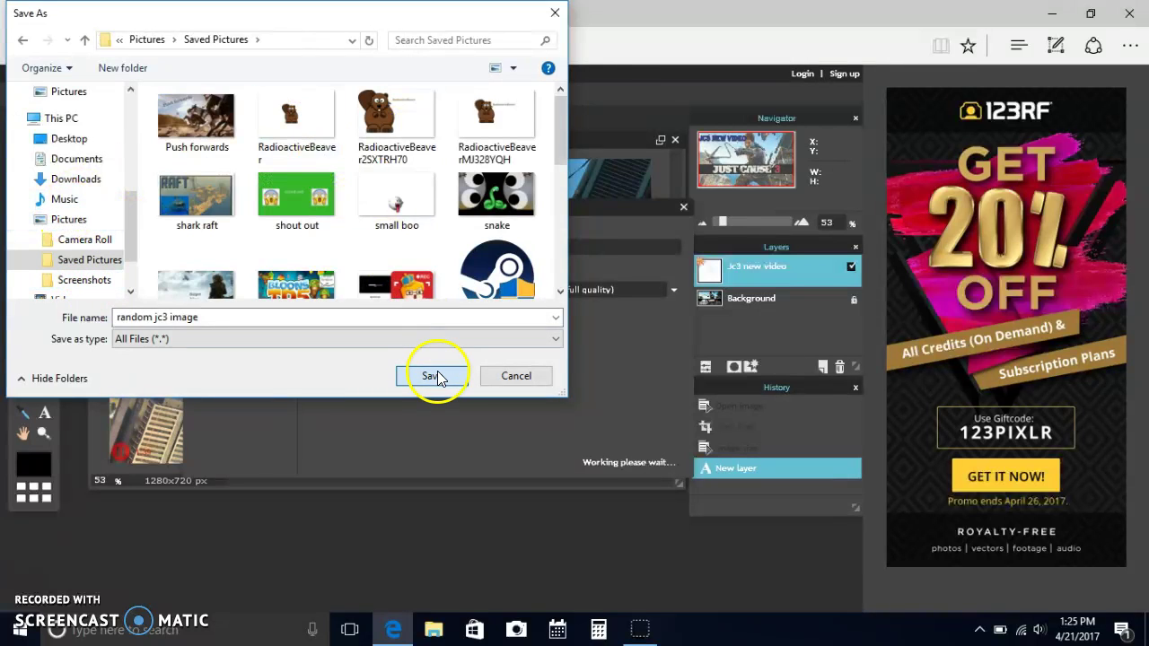
left_click(435, 376)
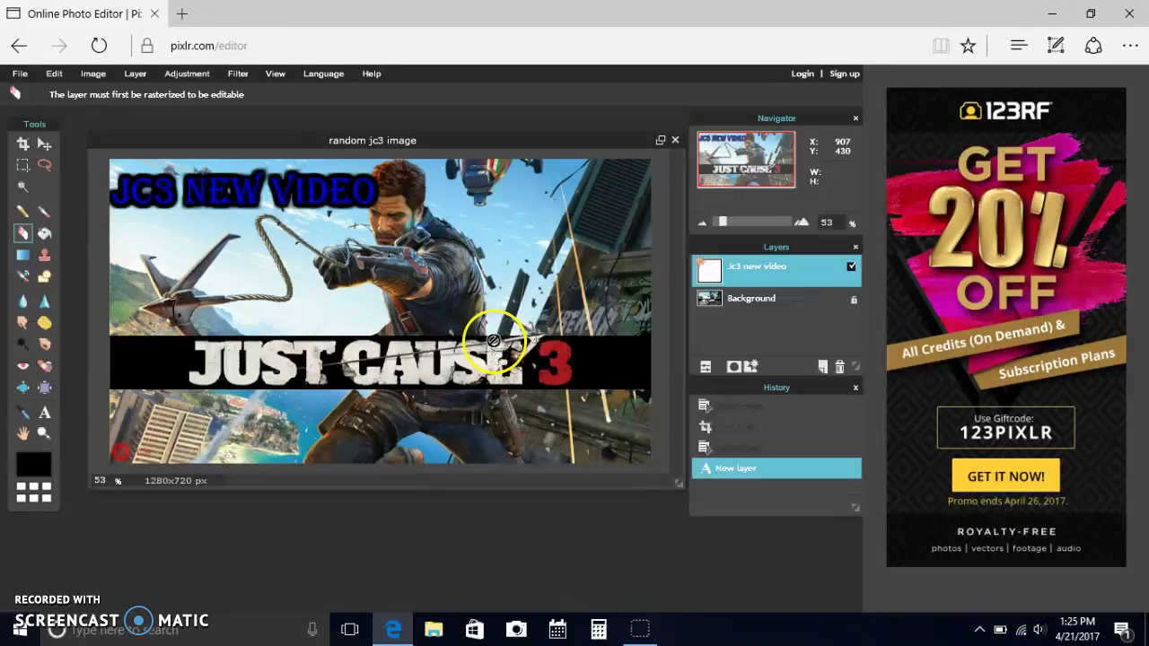
- From a new tab, reach YouTube Creator Studio via the Dashboard tile and account menu
left_click(182, 14)
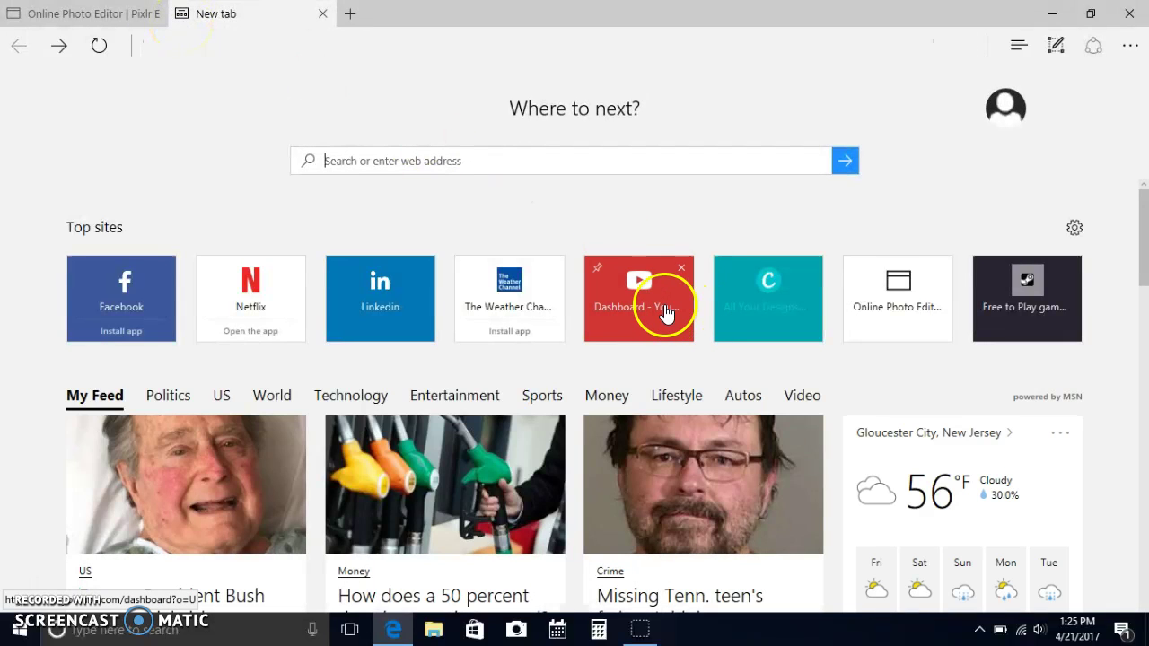
left_click(666, 313)
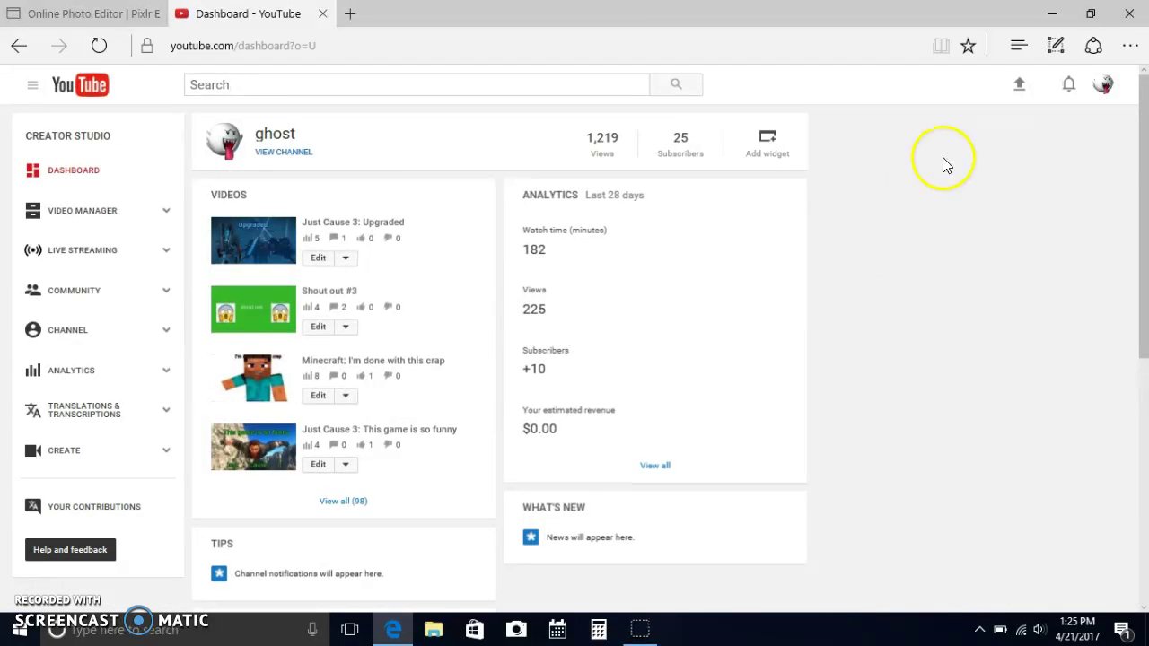
left_click(1104, 85)
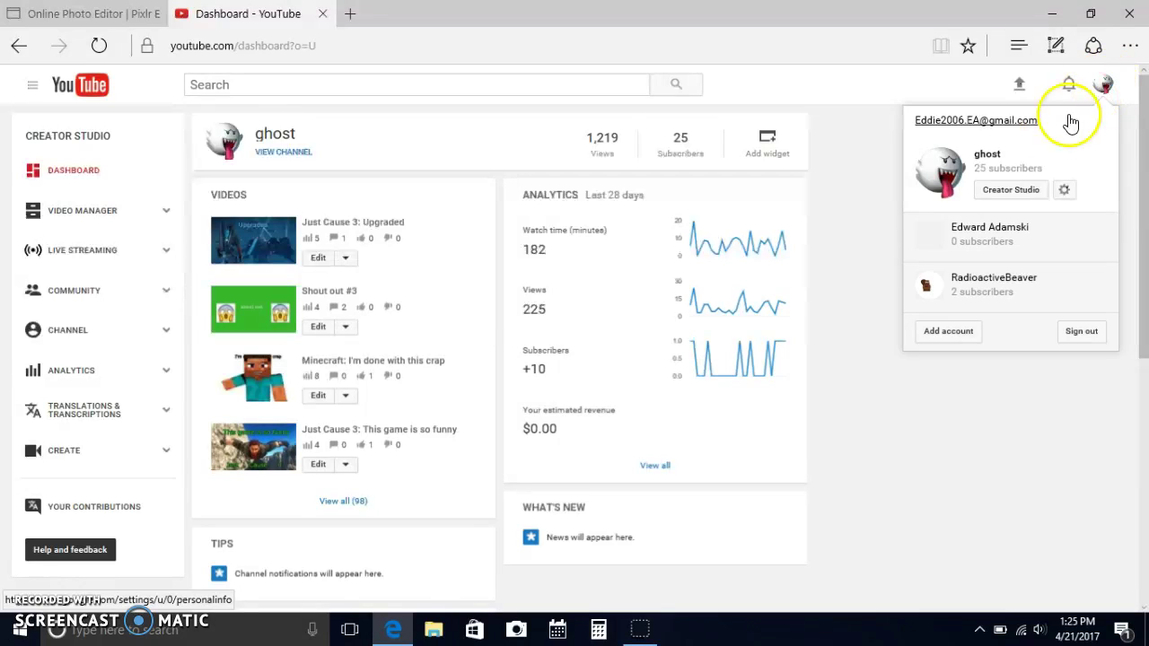
left_click(1017, 196)
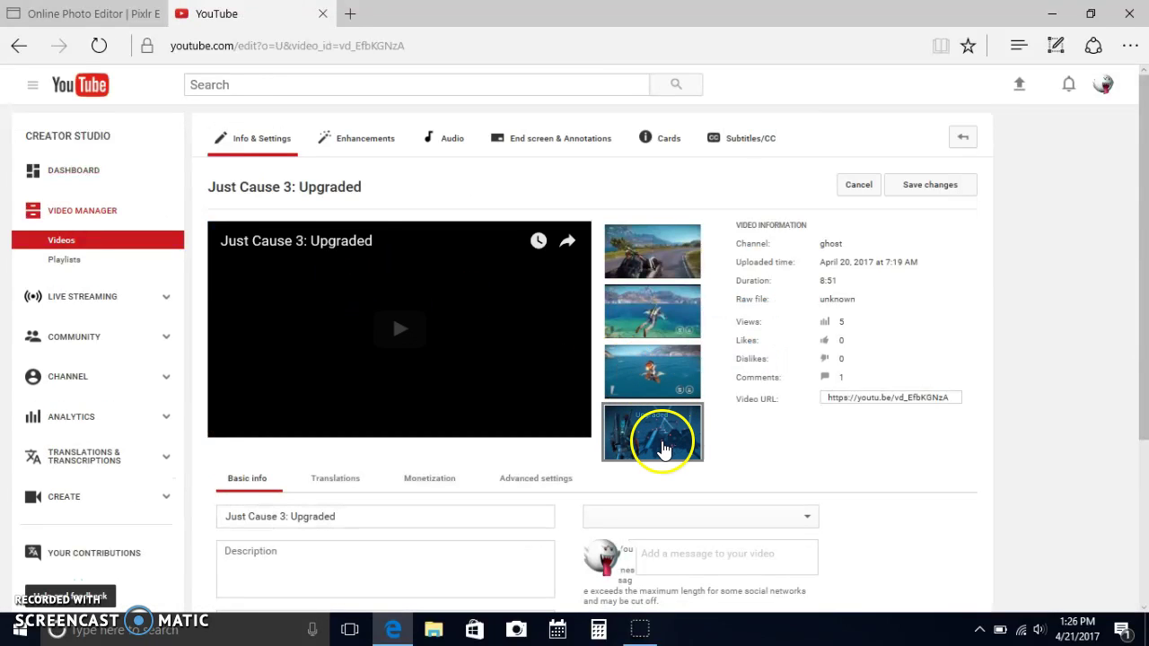
mouse_move(653, 446)
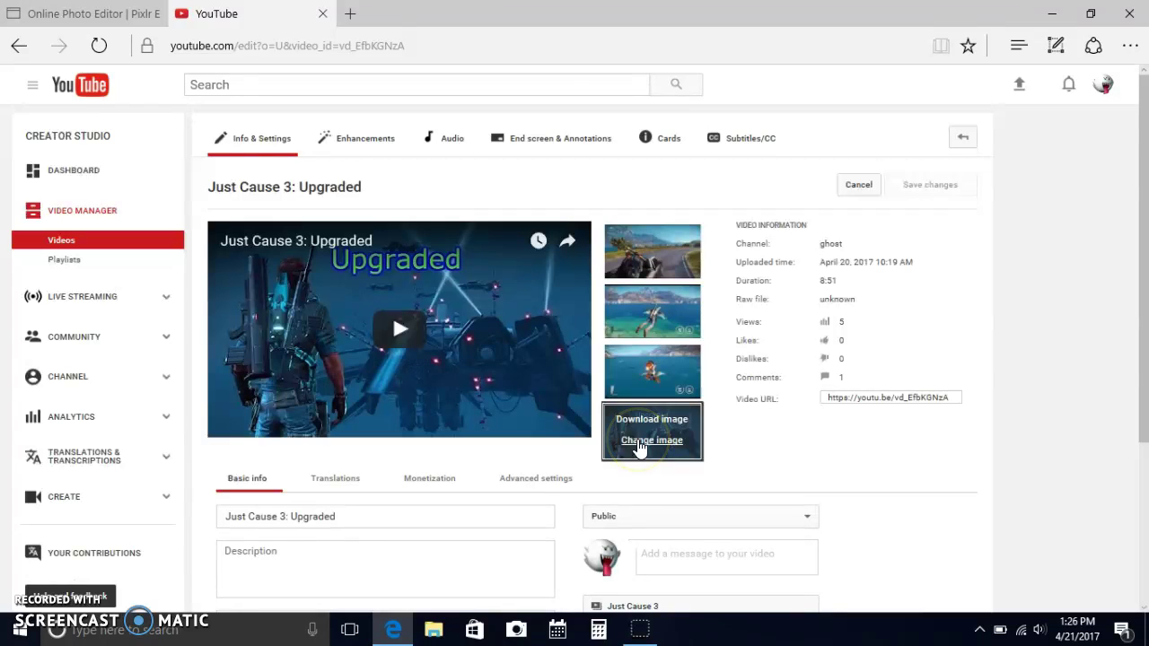
left_click(640, 448)
scroll(377, 377, "down", 3)
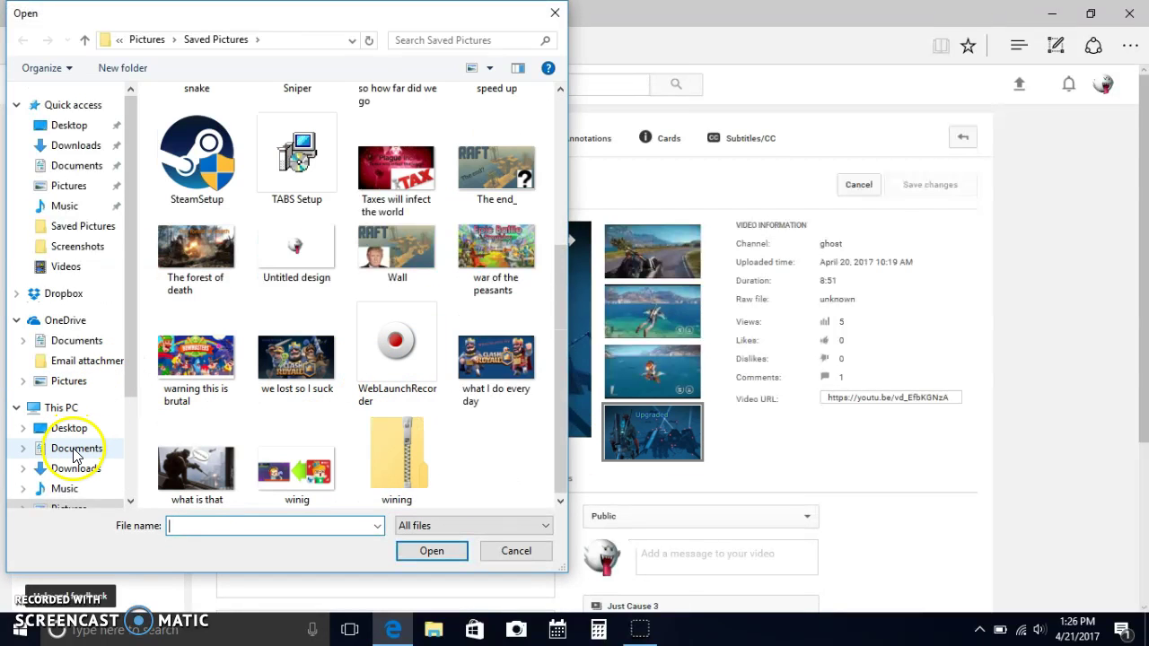
scroll(287, 321, "up", 2)
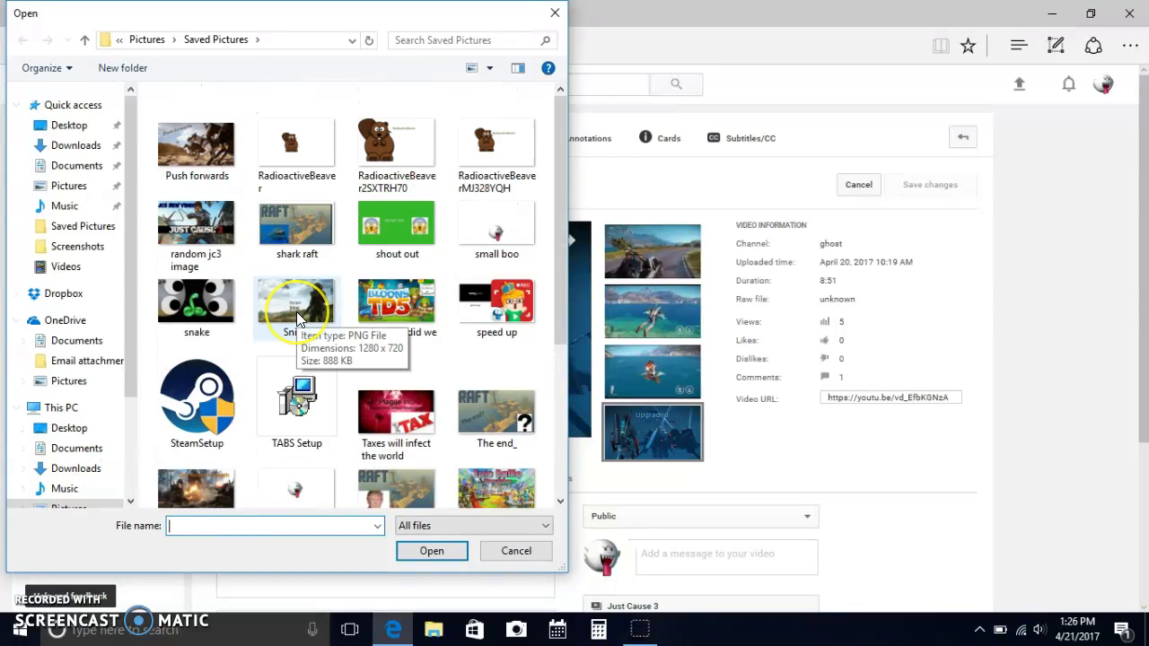
scroll(299, 320, "down", 2)
scroll(298, 319, "up", 3)
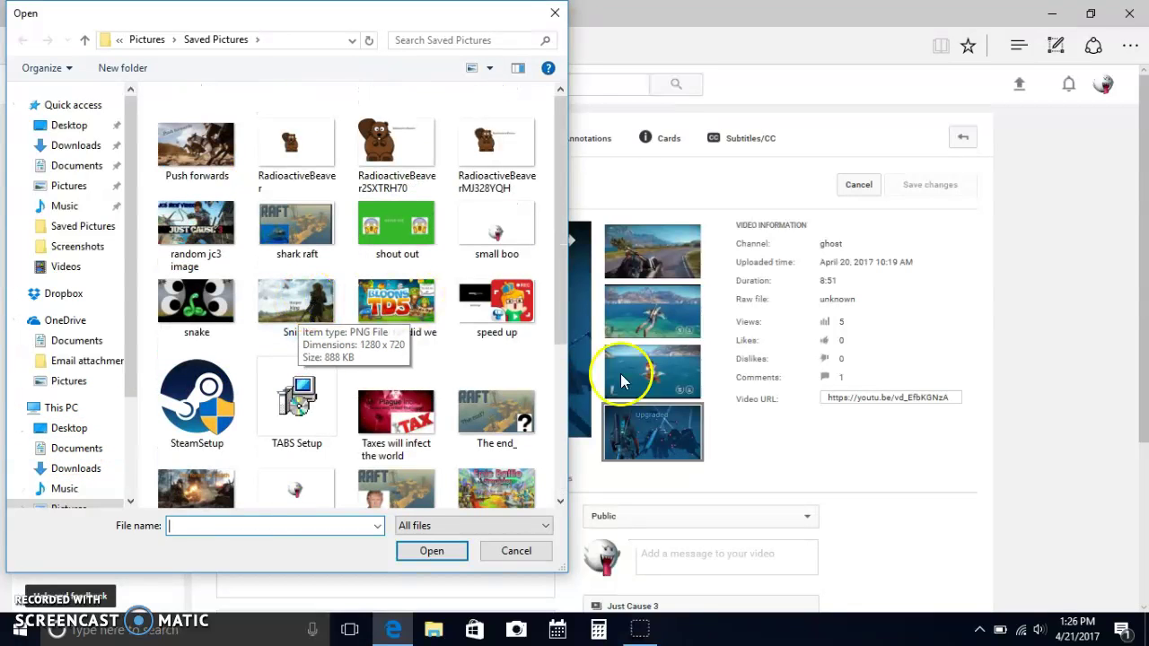
scroll(86, 368, "down", 1)
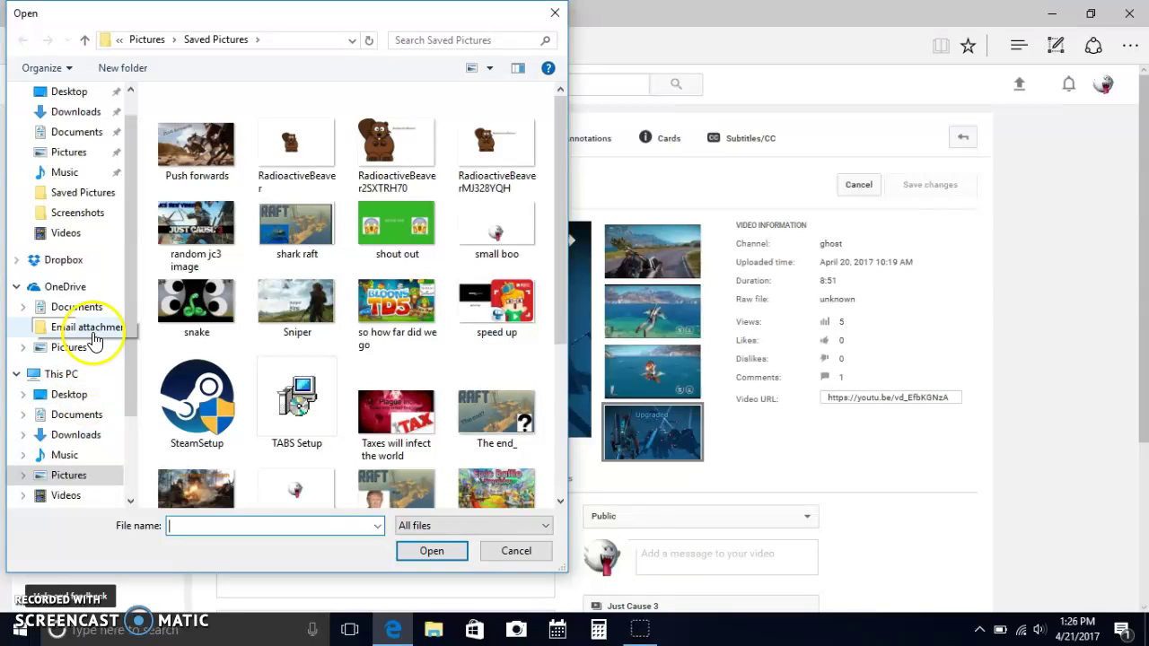
scroll(79, 332, "up", 1)
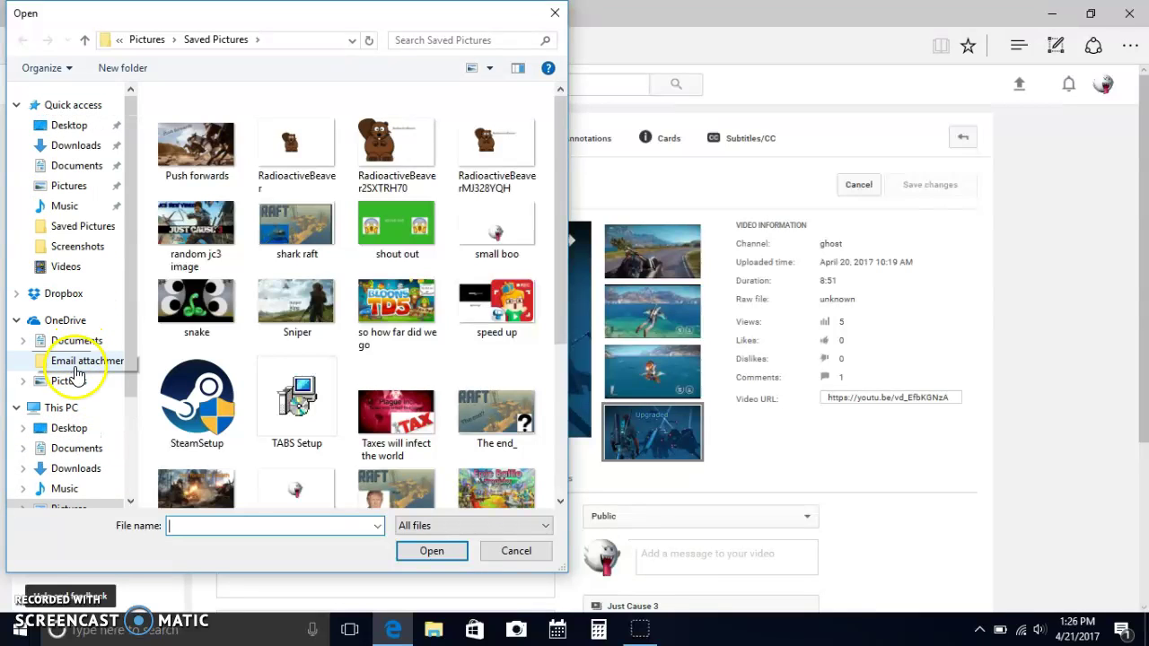
left_click(74, 383)
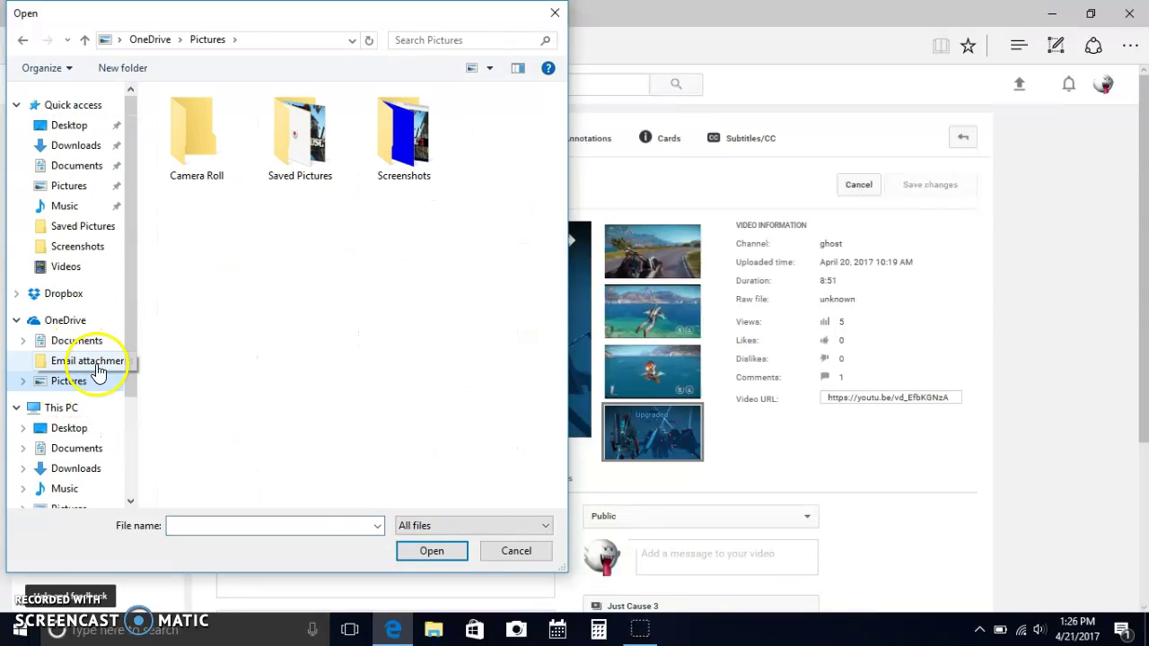
double_click(288, 189)
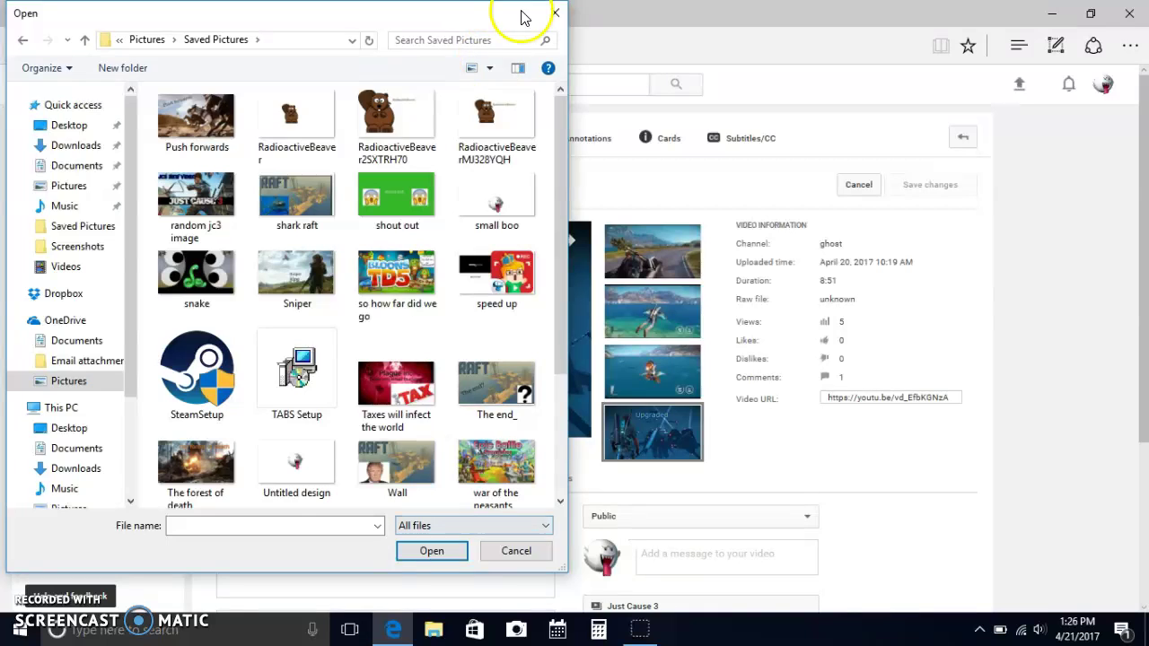
left_click(554, 15)
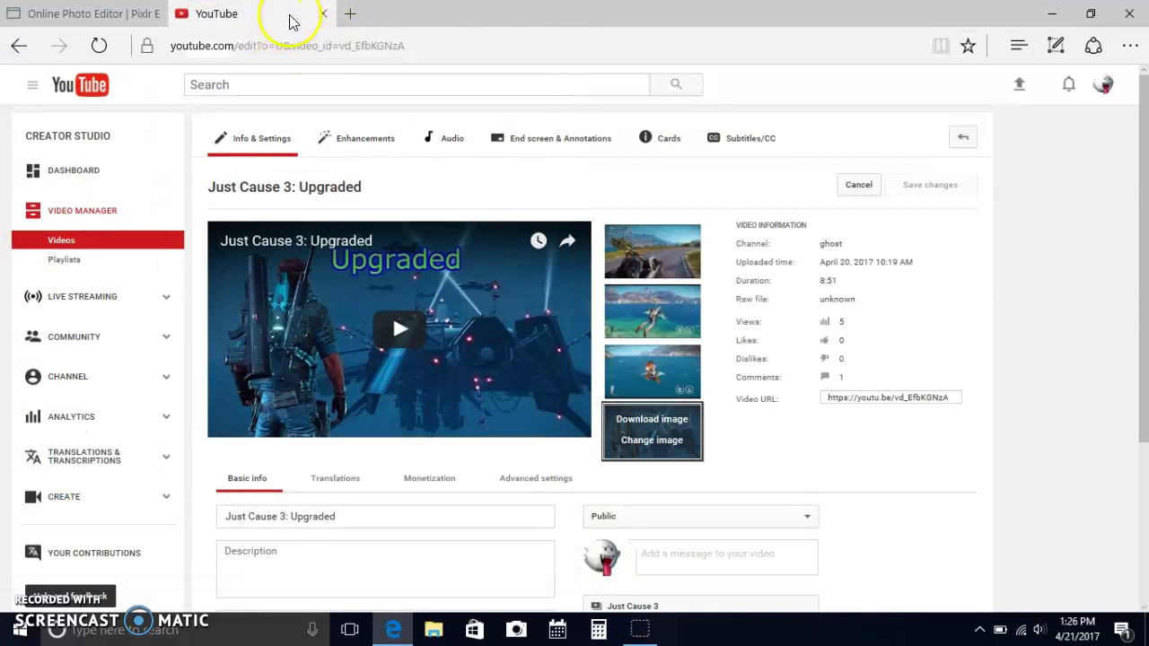
- Close the YouTube tab to return to the random jc3 image thumbnail in Pixlr
left_click(323, 14)
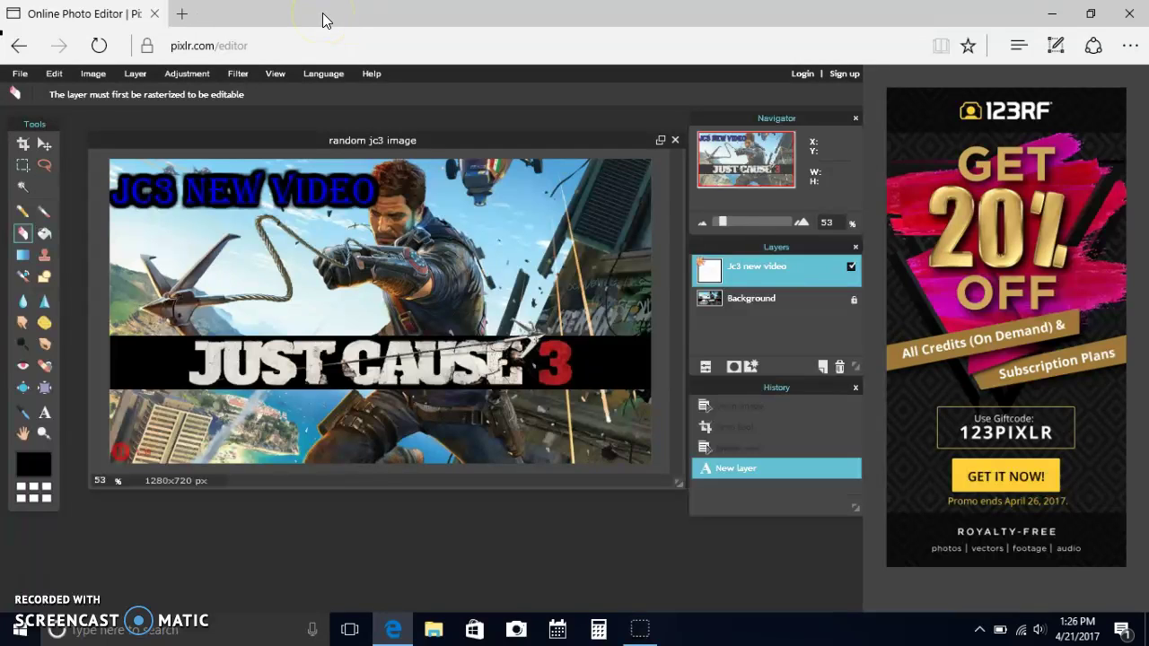